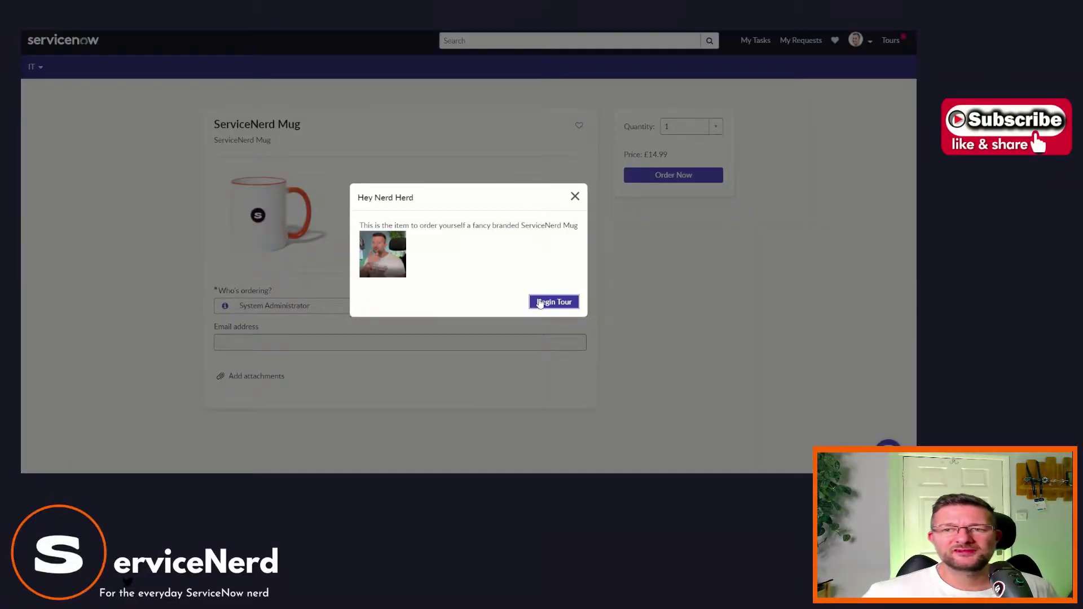
- Play the mug tour from its Hey Nerd Herd intro through to callout step 3/3
click(540, 303)
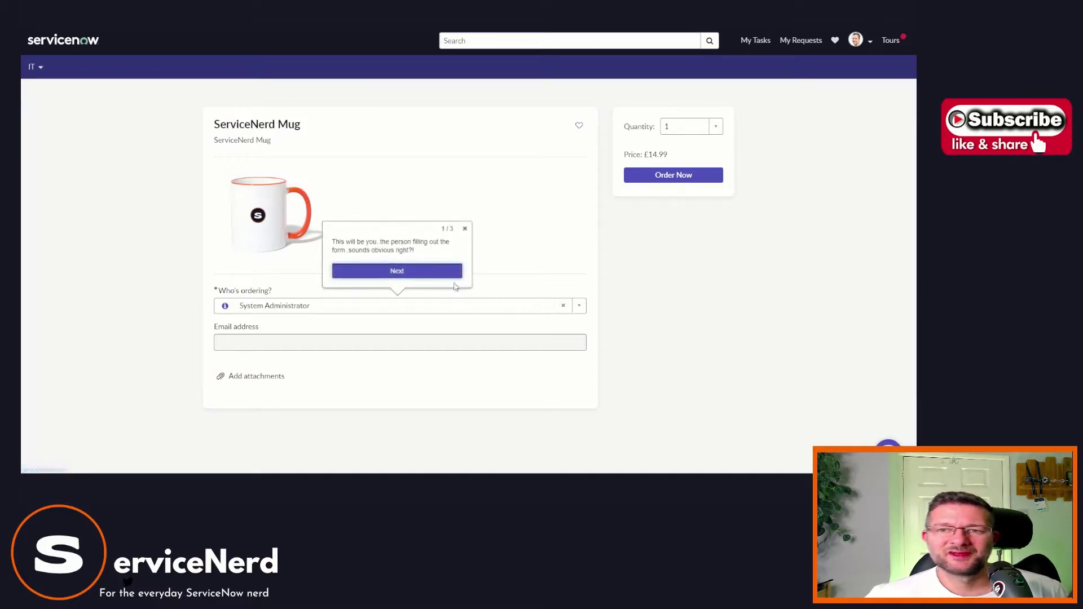
click(450, 269)
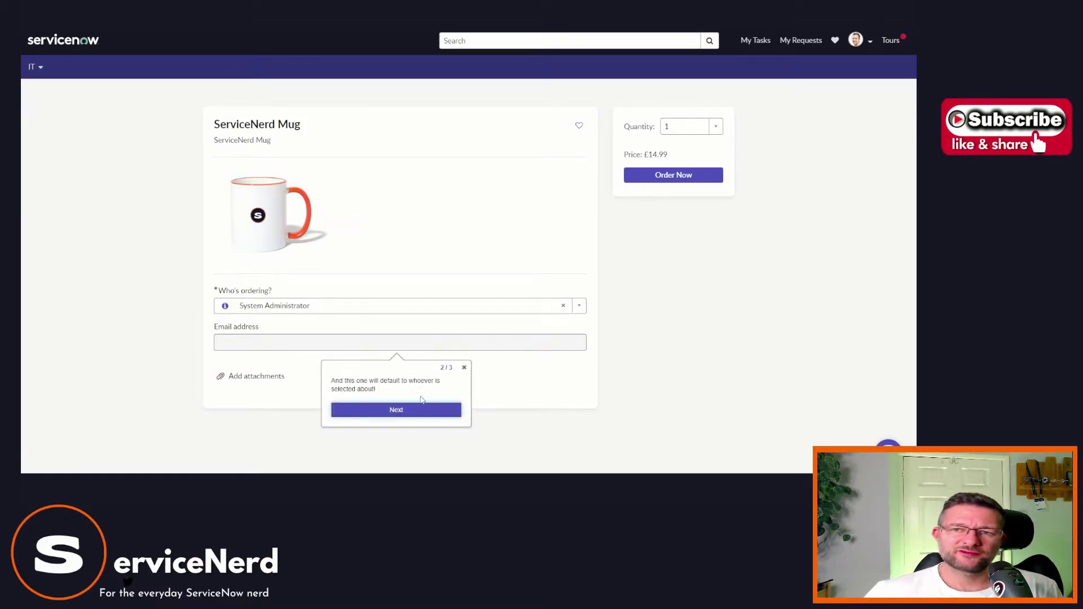
click(417, 412)
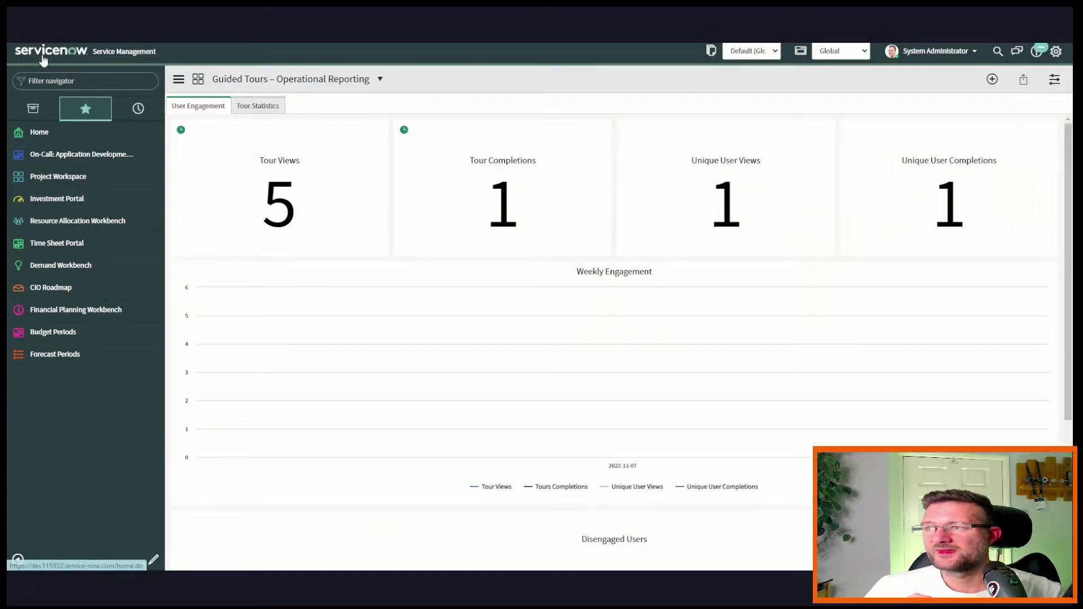
- Filter the navigator for 'guided' and open the Guided Tours list under Guided Tour Designer
click(44, 82)
text(duided)
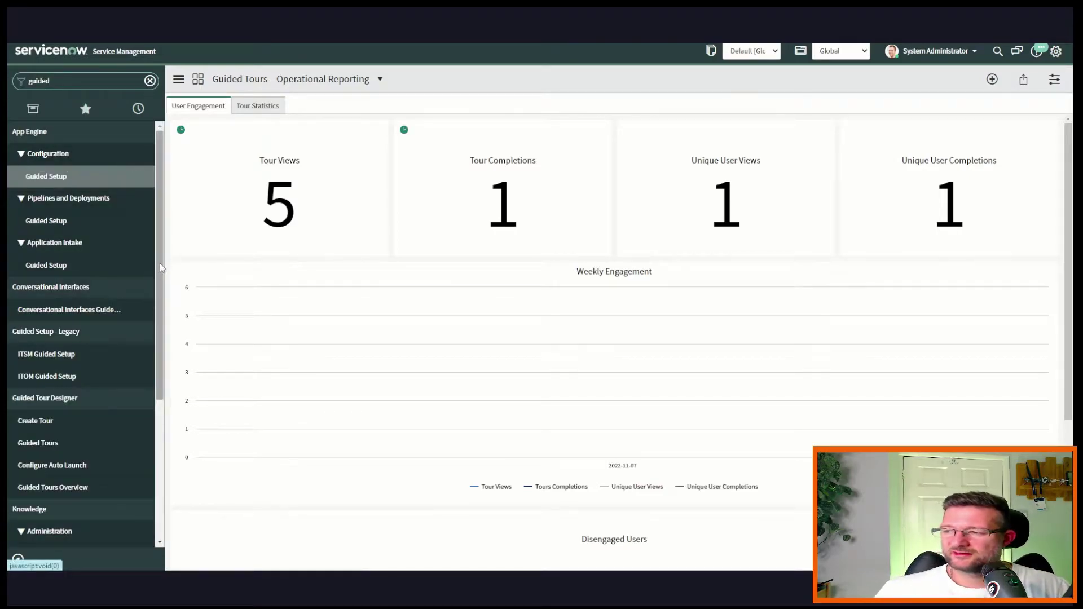
drag(158, 264, 158, 332)
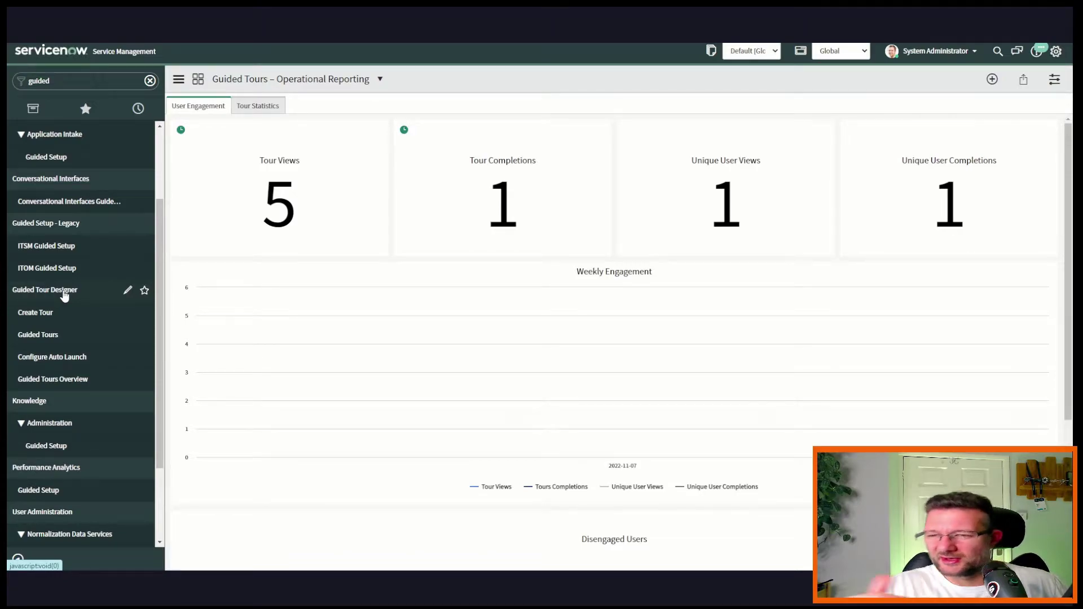
click(45, 334)
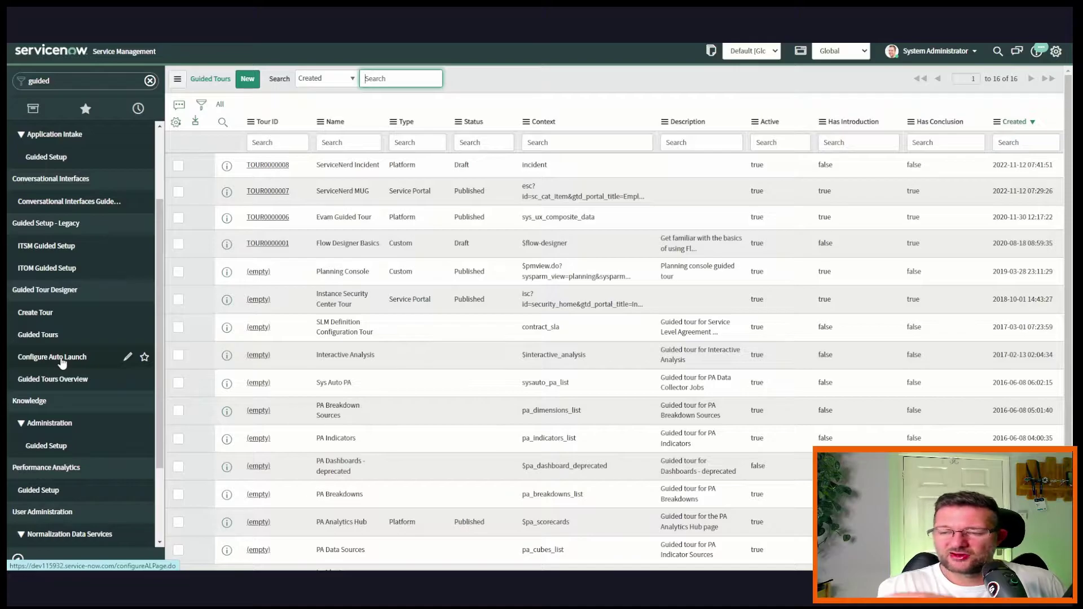
- Open the Guided Tours Overview dashboard
click(60, 382)
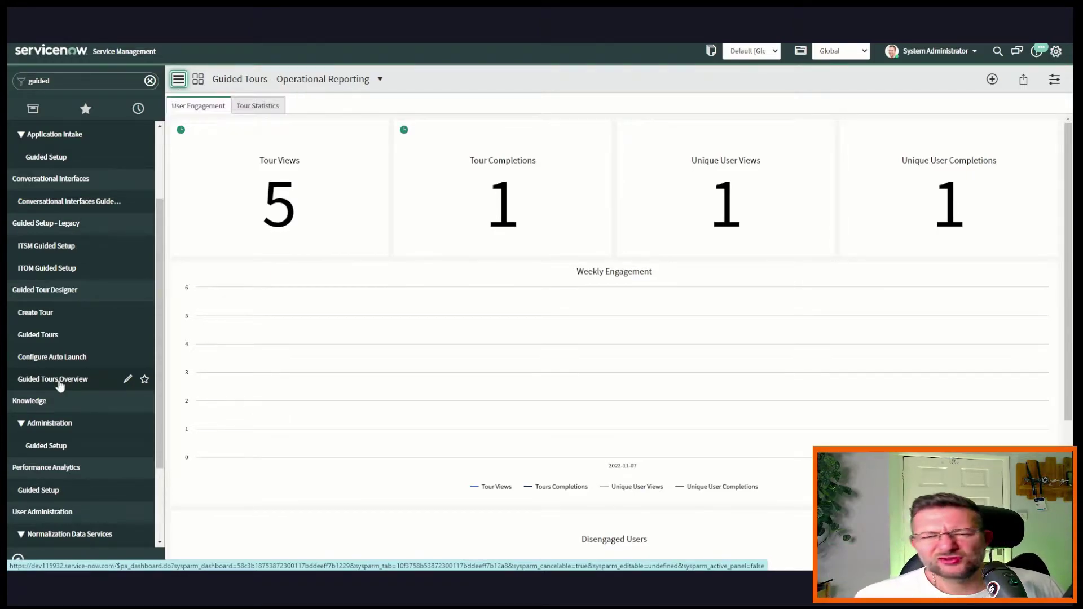
- Start a new guided tour and name it ServiceNerd MUG2
click(47, 314)
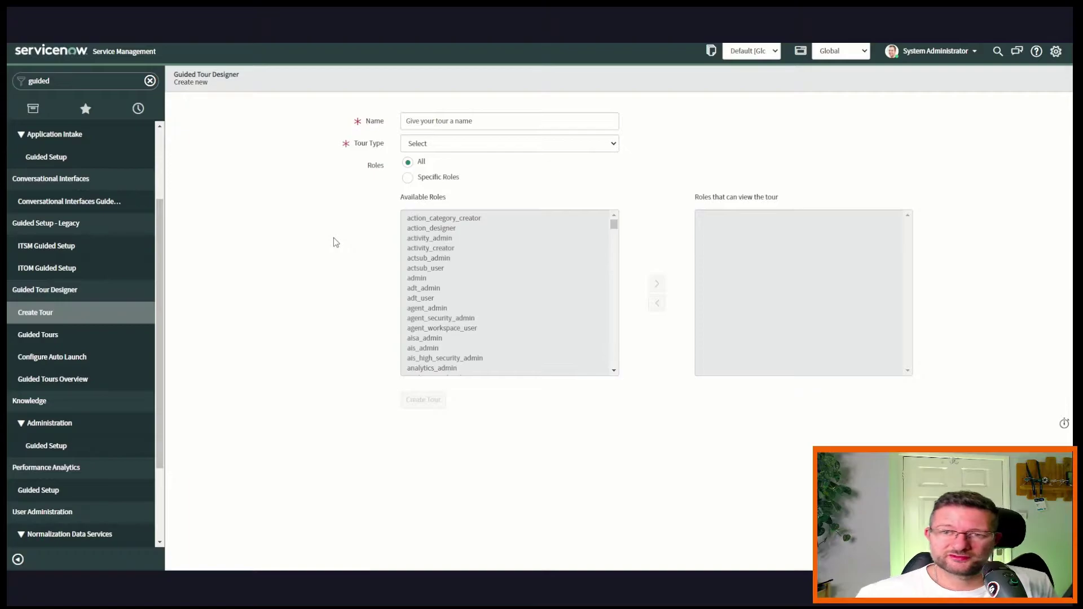
click(443, 123)
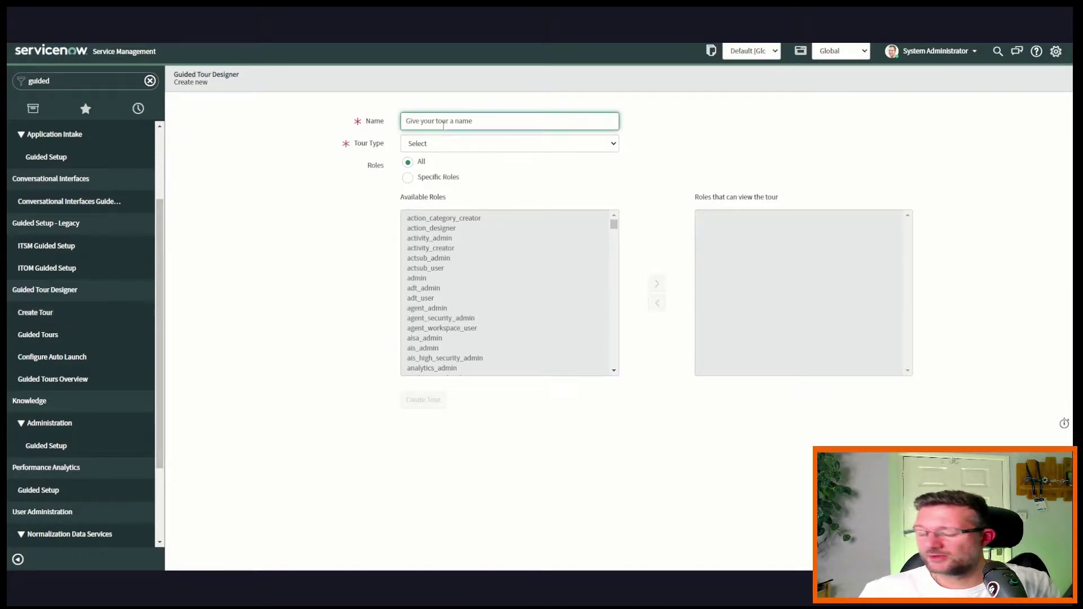
text(Service)
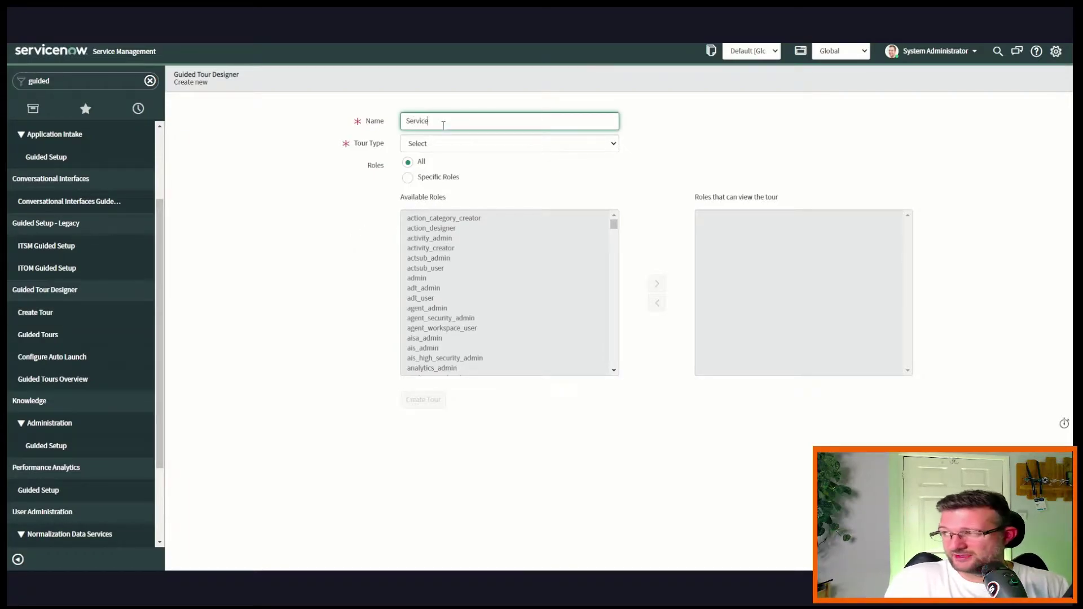
text(NErd)
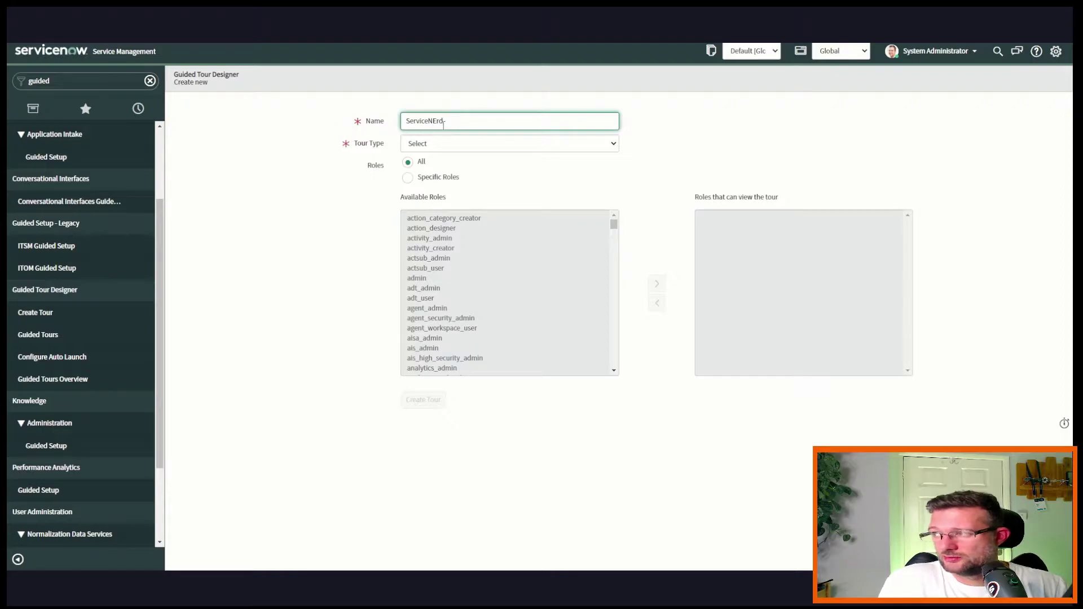
key(BackSpace)
key(BackSpace)
key(BackSpace)
text(erd-MU)
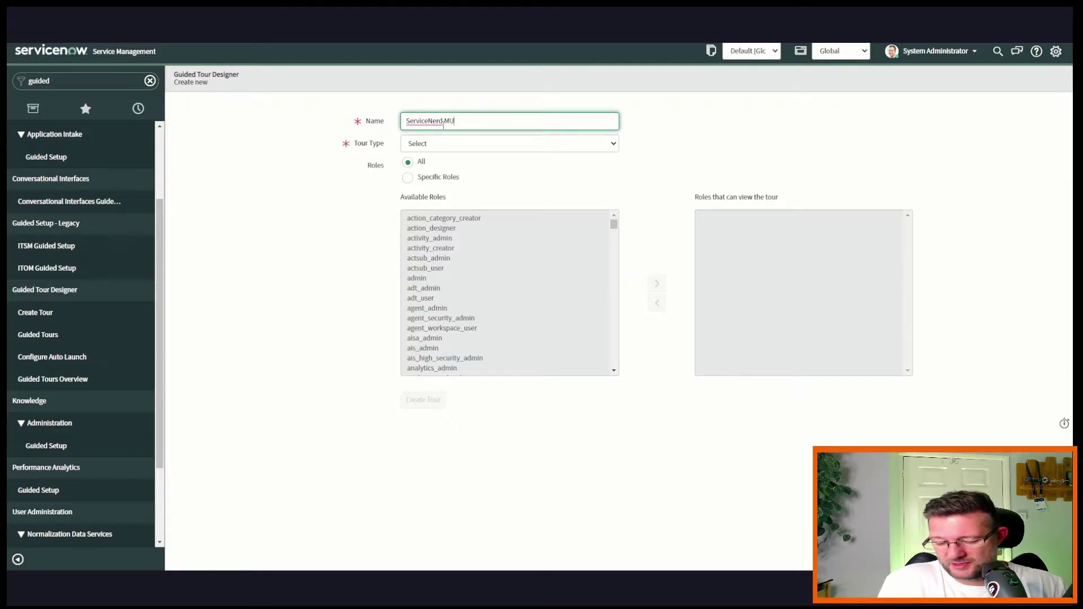
text(G2)
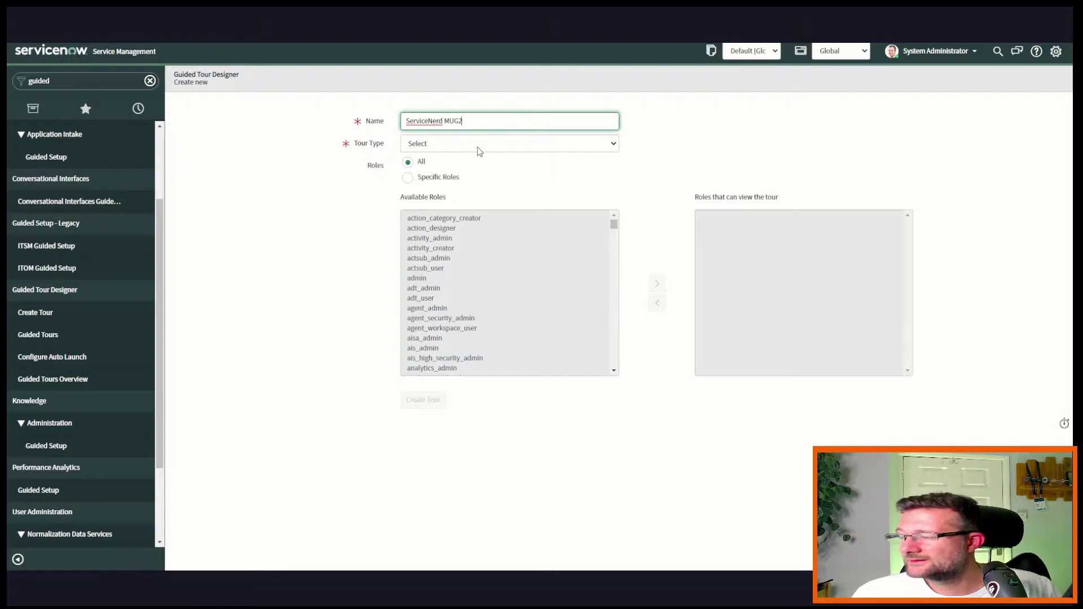
click(479, 148)
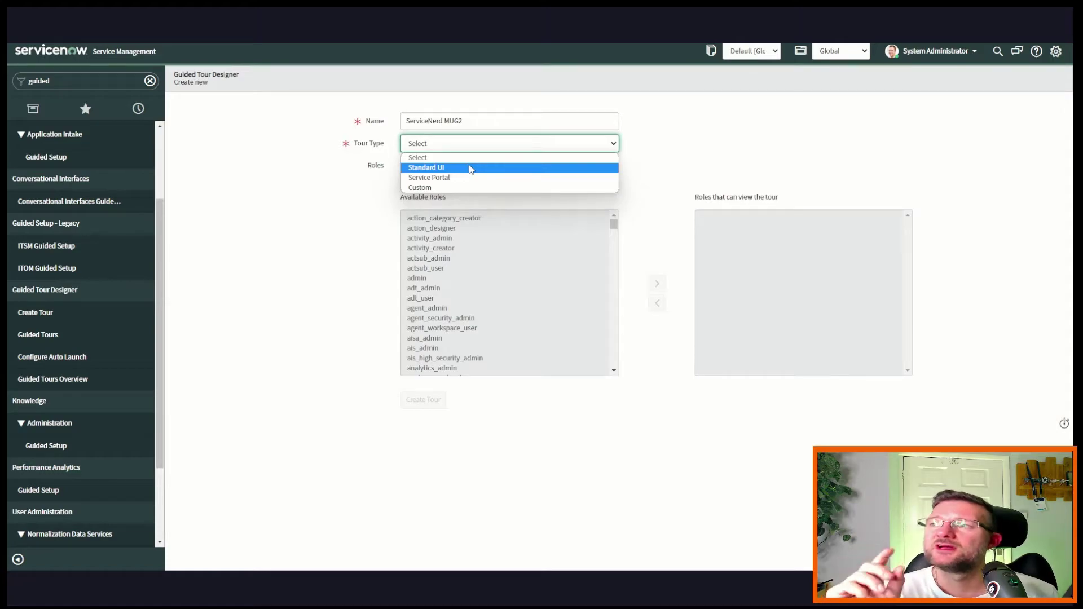
- Make it a Service Portal tour on the Employee Center portal
click(465, 177)
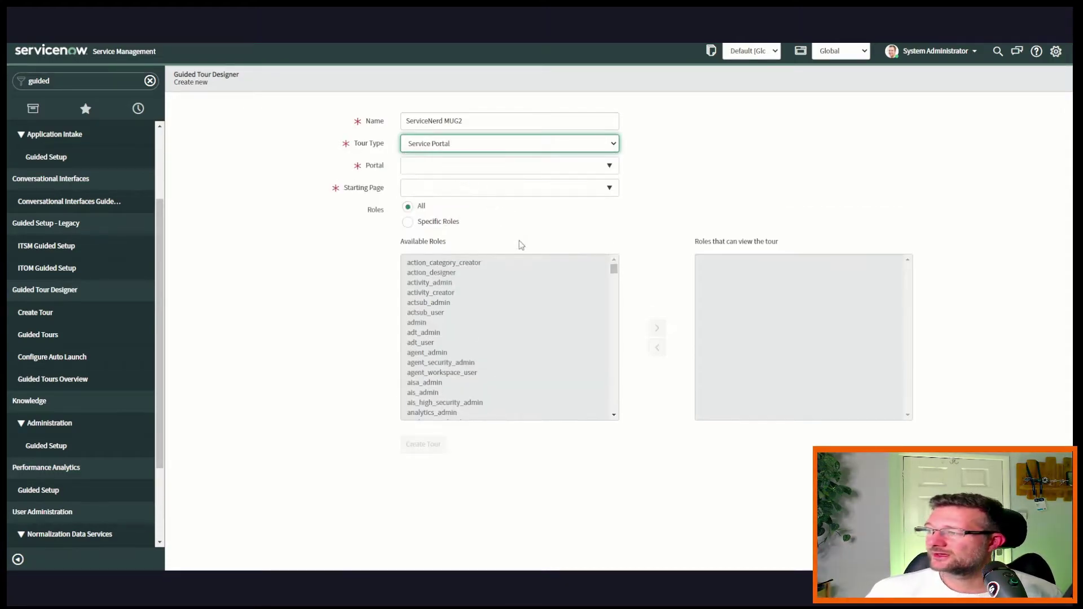
click(442, 165)
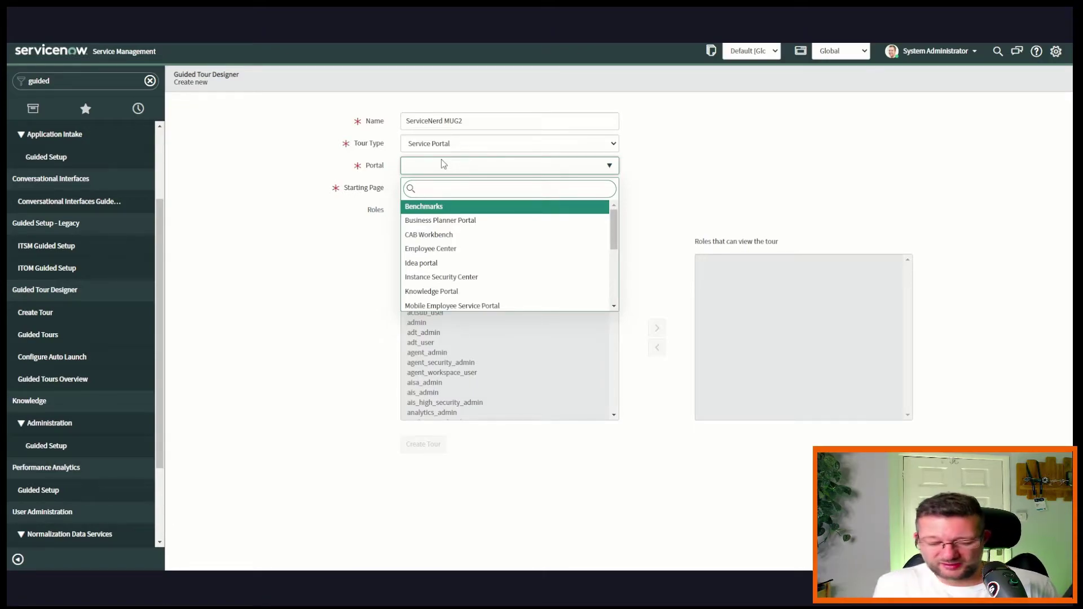
text(empl)
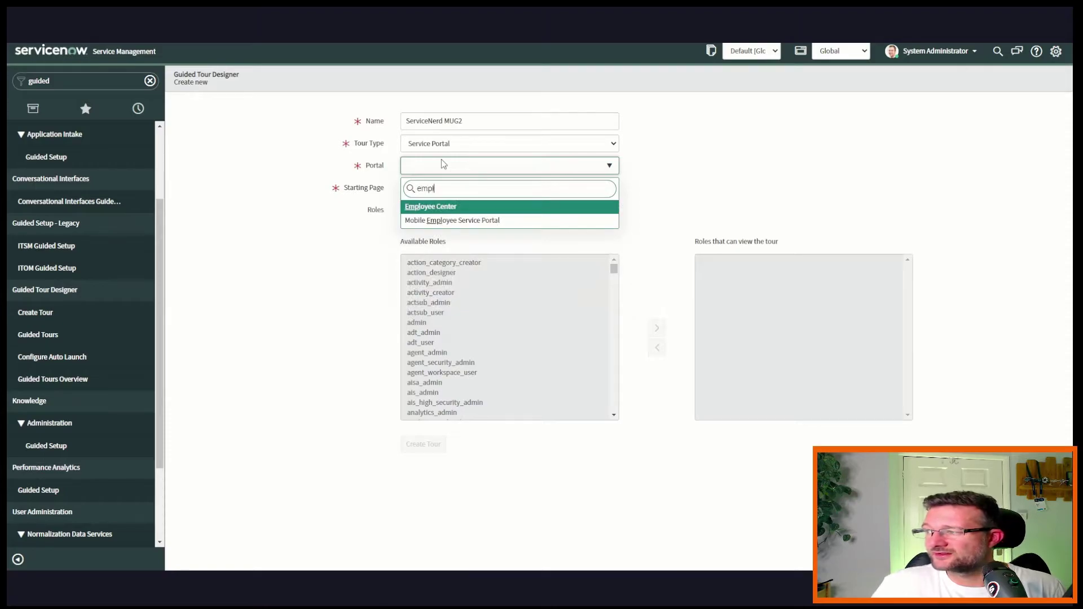
click(432, 207)
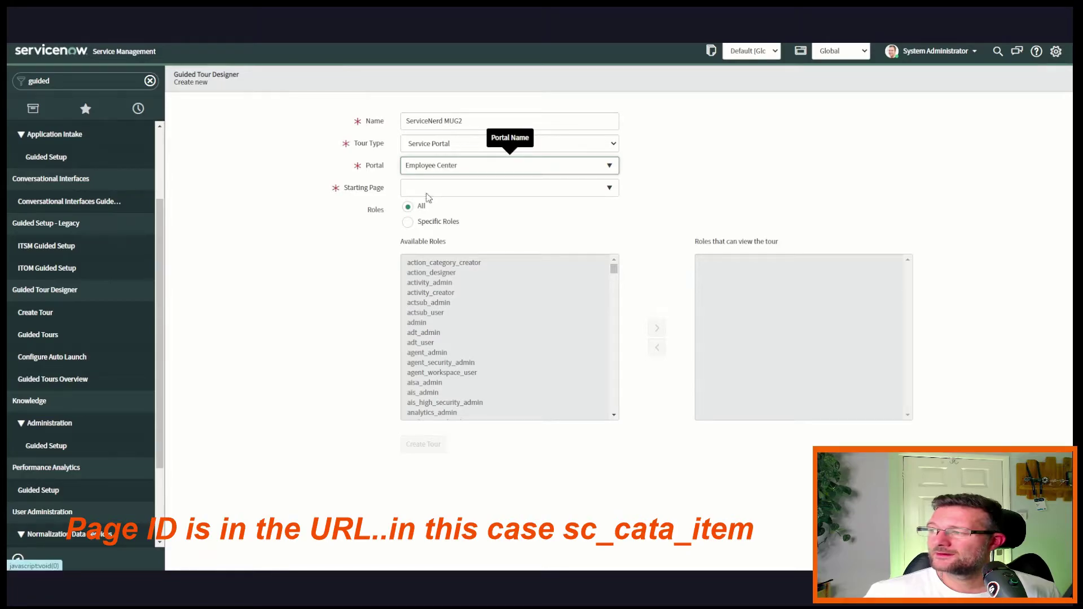
- Set the tour's starting page to the Catalog Item (sc_cat_item) page
click(427, 192)
text(sc_cat_item)
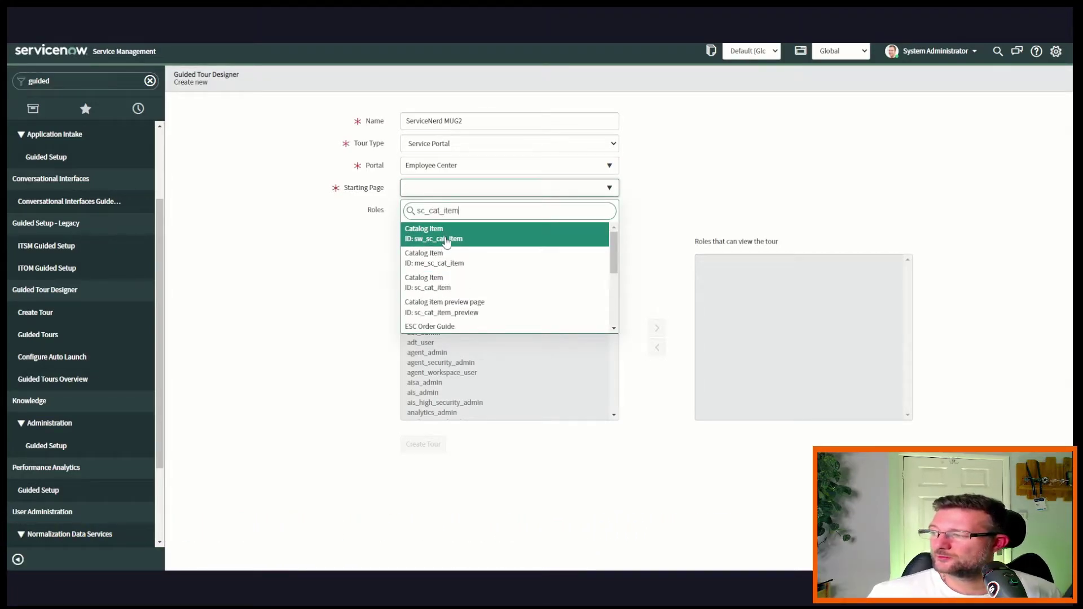
click(450, 294)
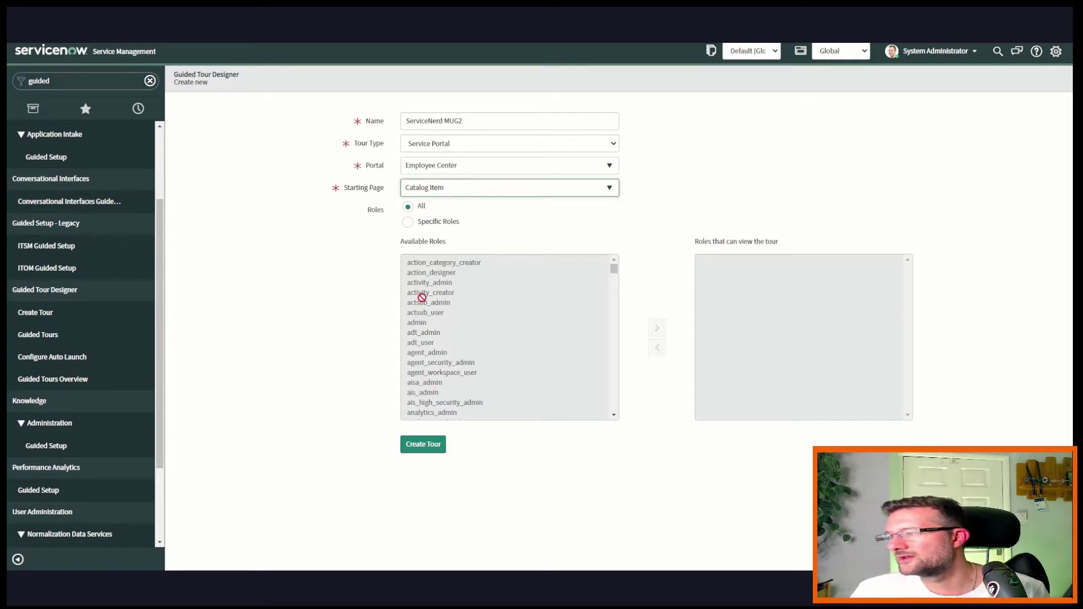
- Create the ServiceNerd MUG2 tour so it opens in the Guided Tour Designer
click(414, 446)
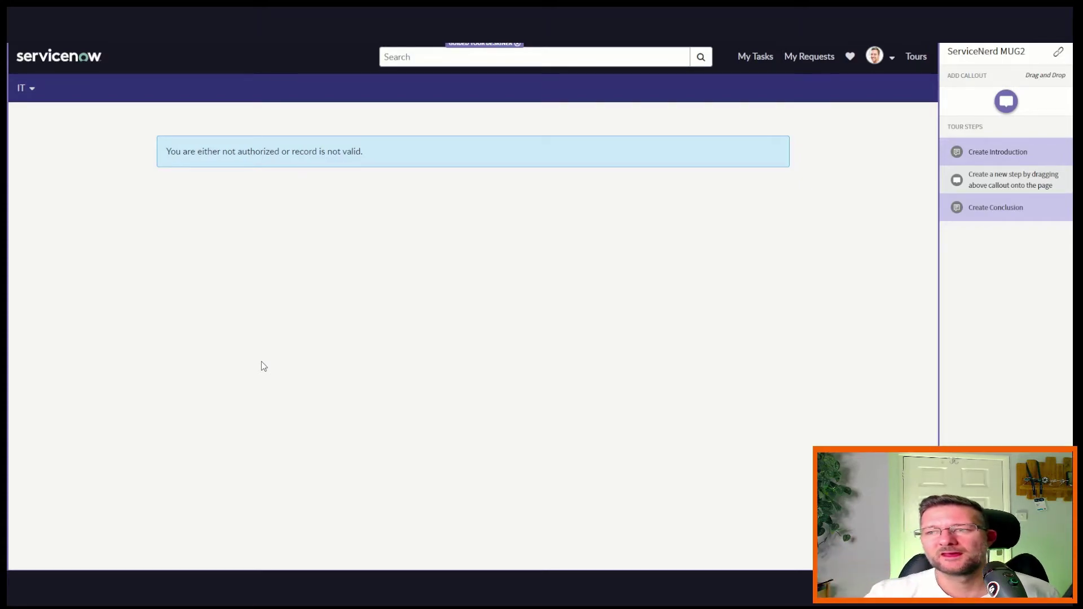
- Return to the Guided Tours list and open the ServiceNerd MUG2 record
key(ctrl+Tab)
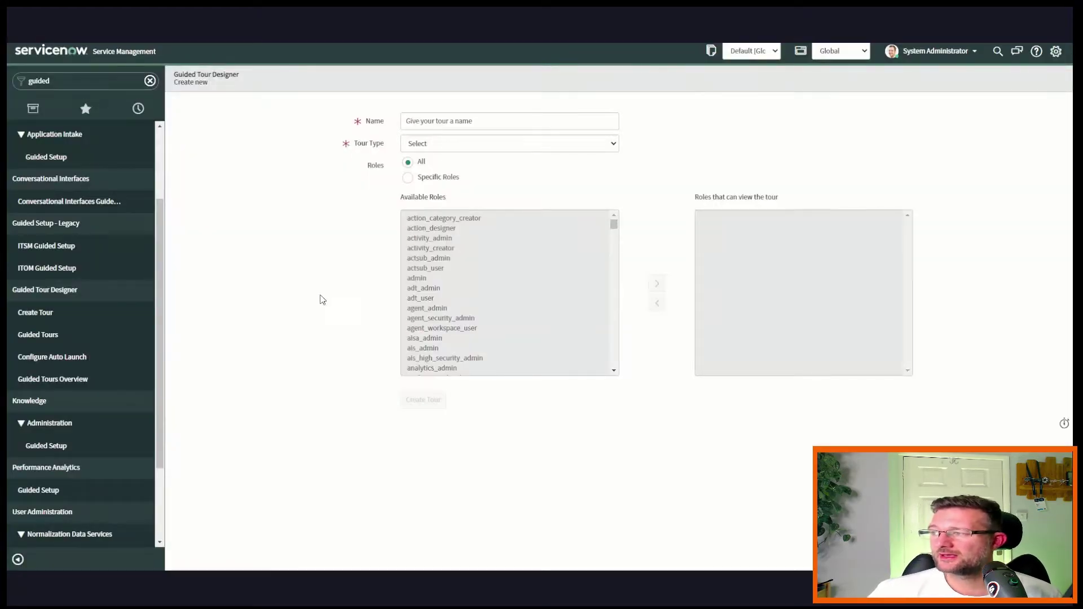
click(43, 337)
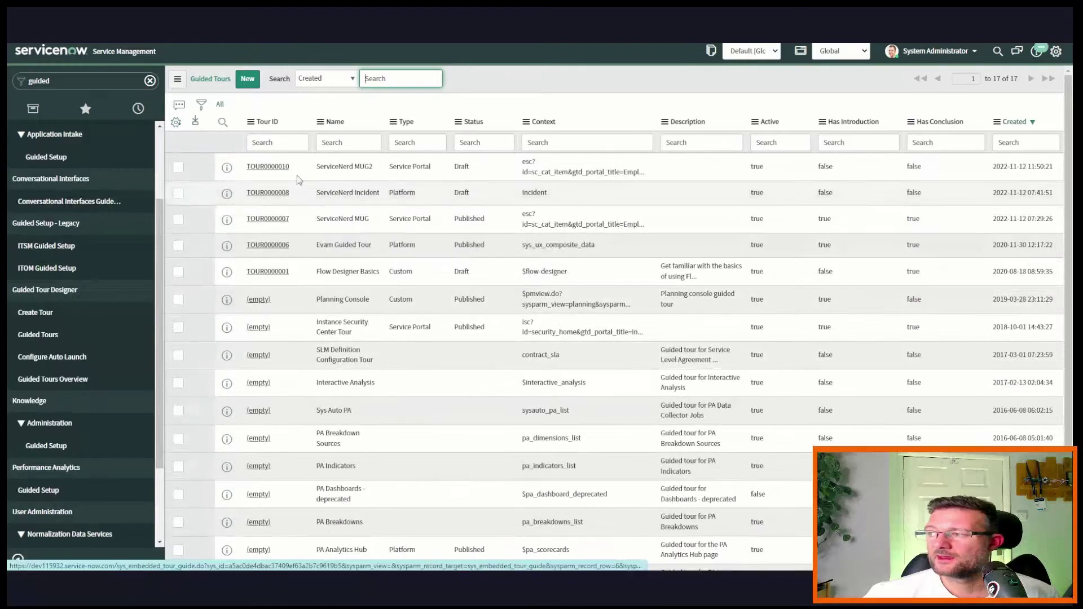
click(273, 166)
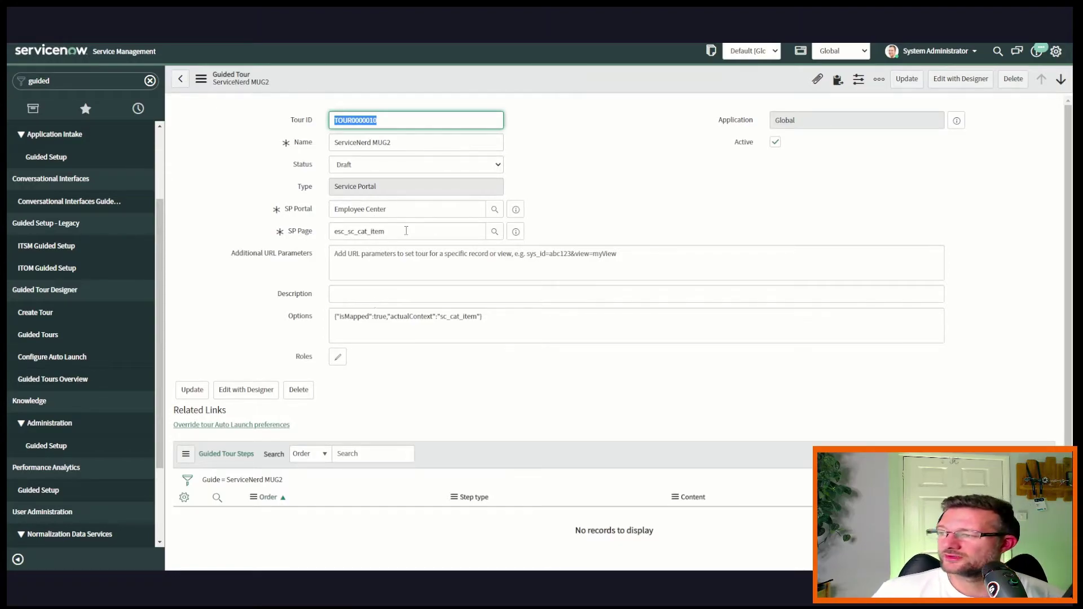
- Paste the mug catalog item's sys_id into Additional URL Parameters and save the record
click(382, 260)
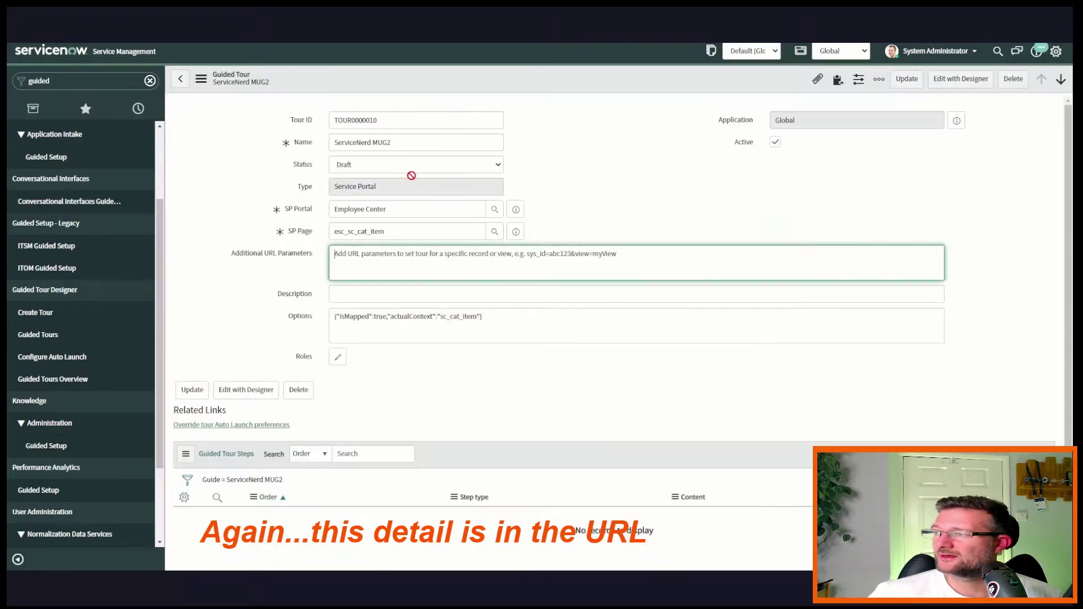
text(sys_id=1e89e45847f5511028f09db6926d43e5)
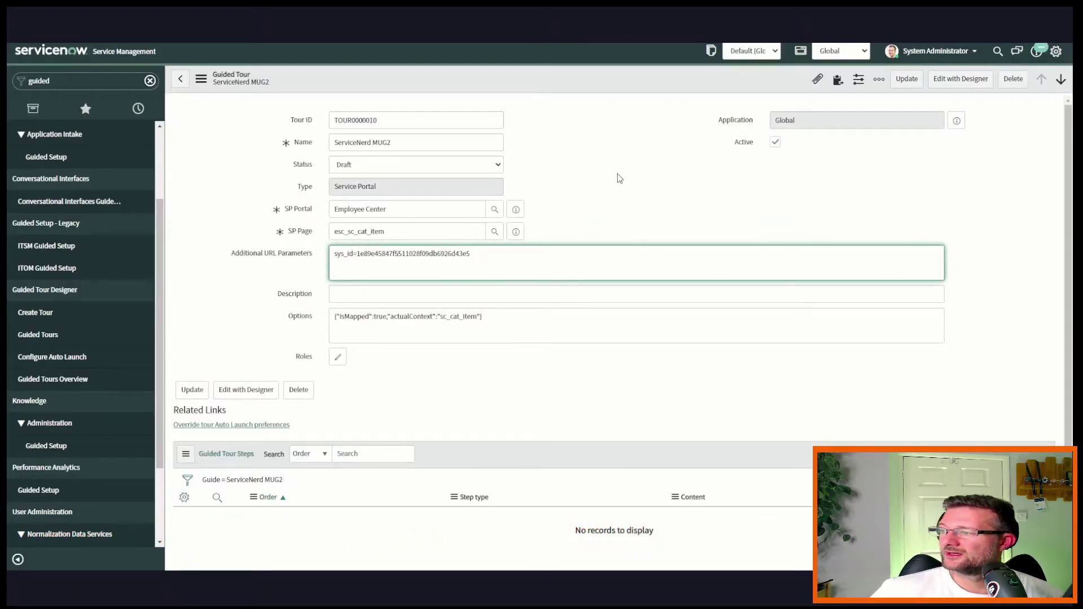
right_click(581, 84)
click(596, 88)
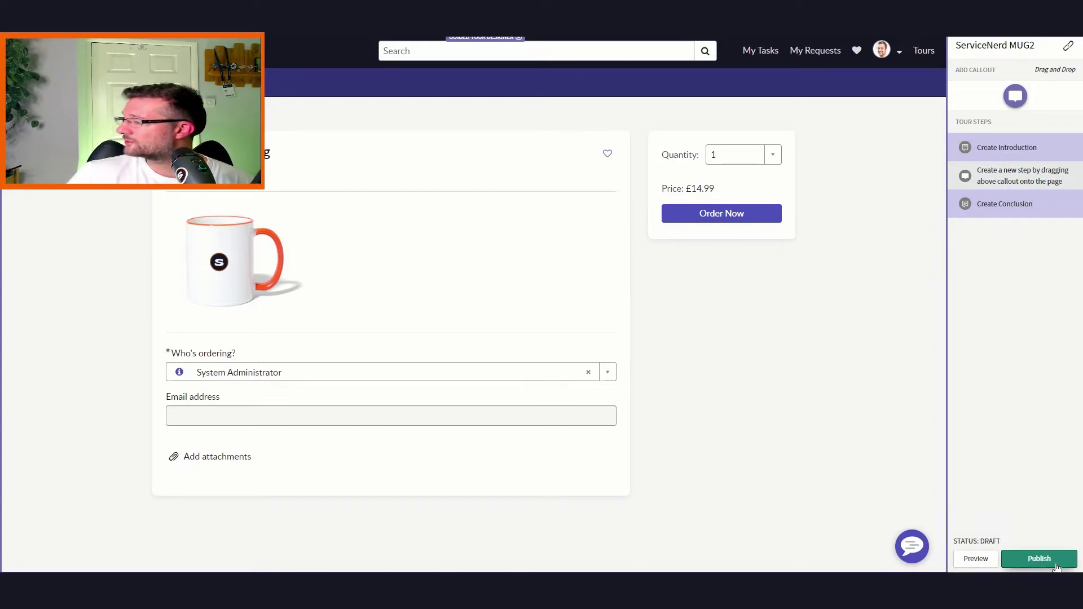
- Create the introduction titled 'Hello' with text 'Welcome to my channel' and save it
click(1007, 149)
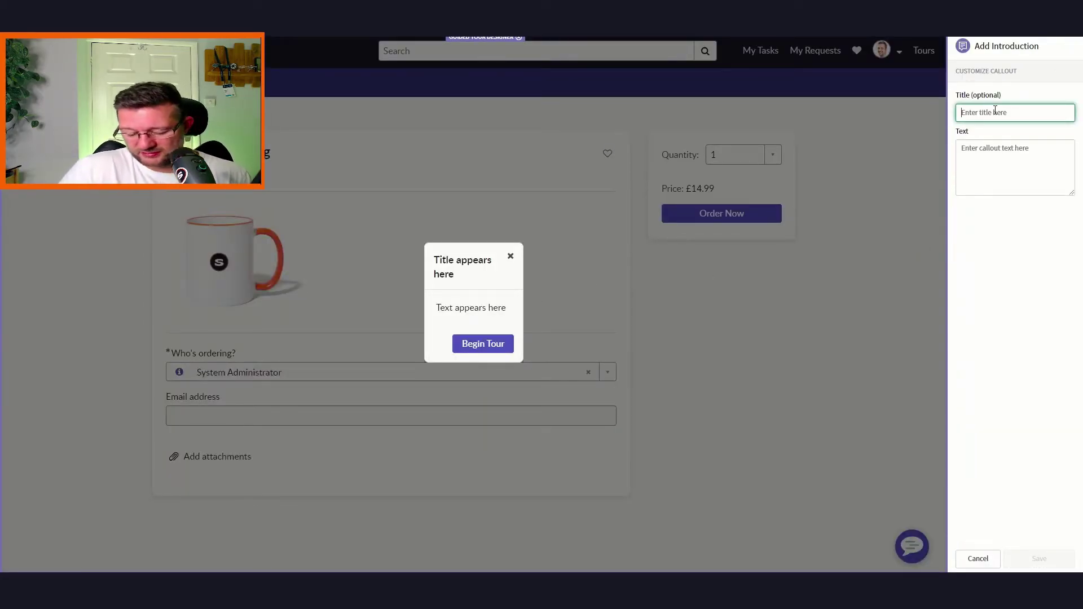
text(BOO)
key(BackSpace)
key(BackSpace)
key(BackSpace)
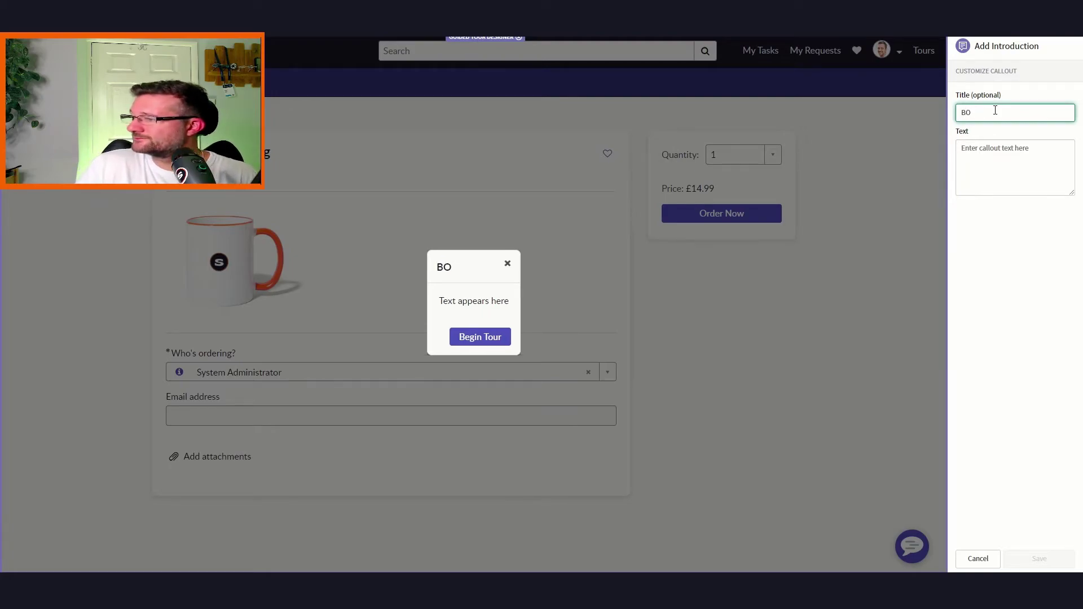
text(Hello)
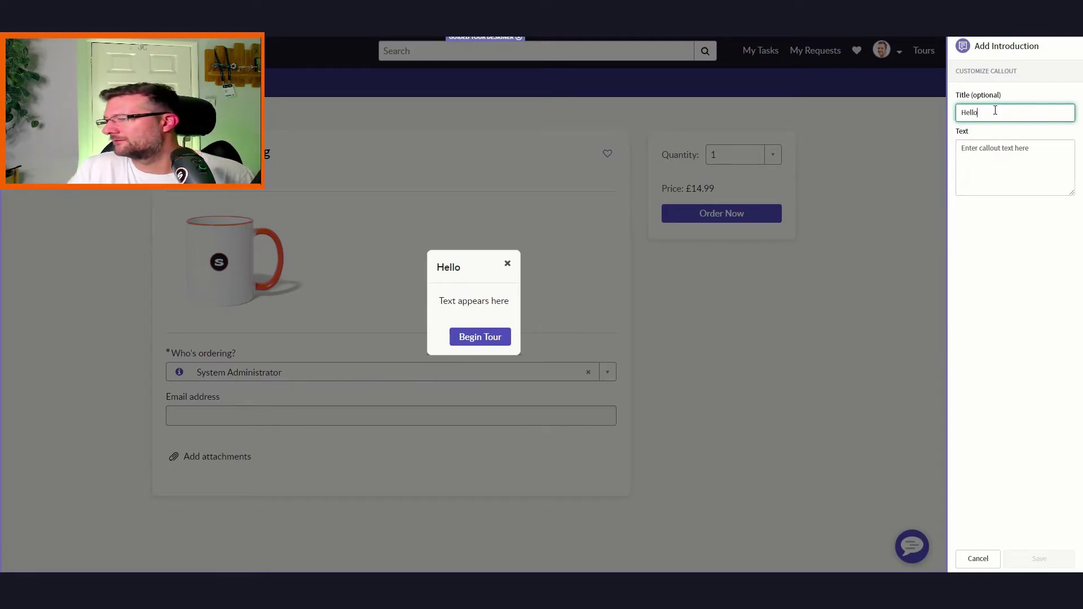
click(1011, 181)
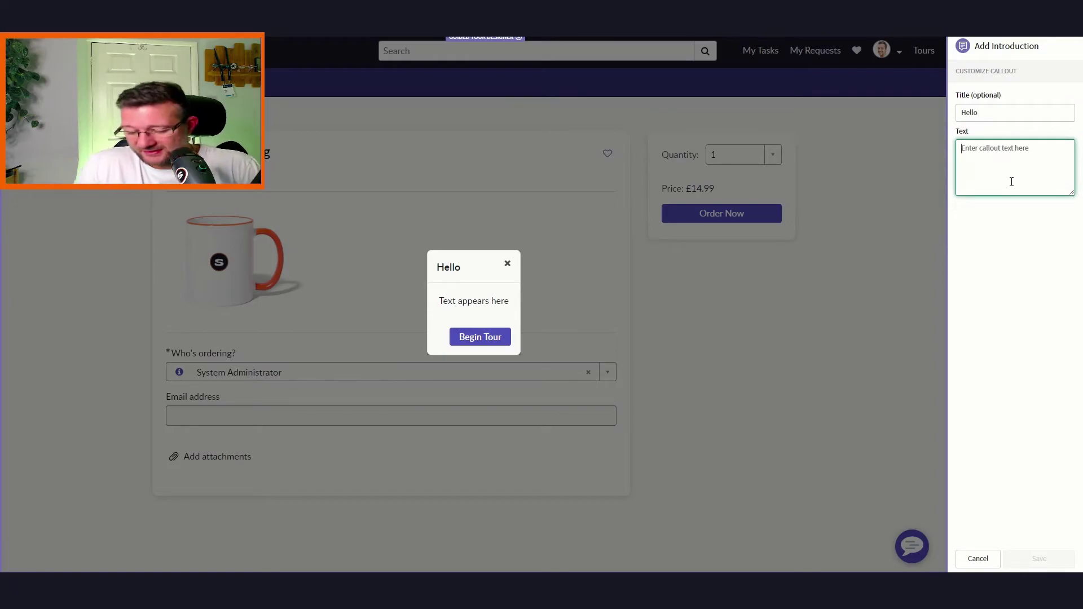
text(Wel)
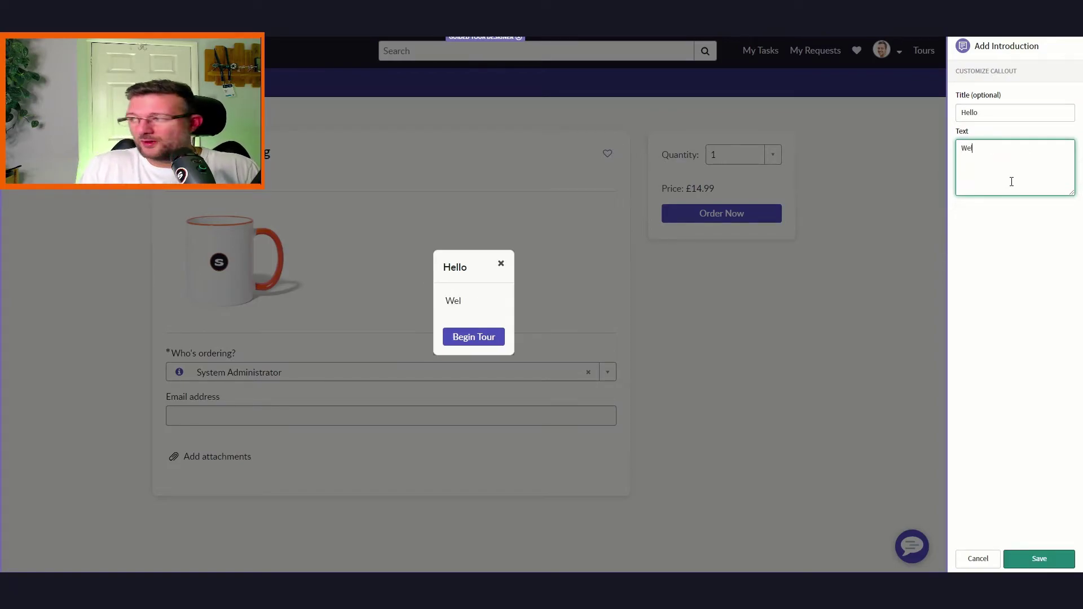
text(come to my channel)
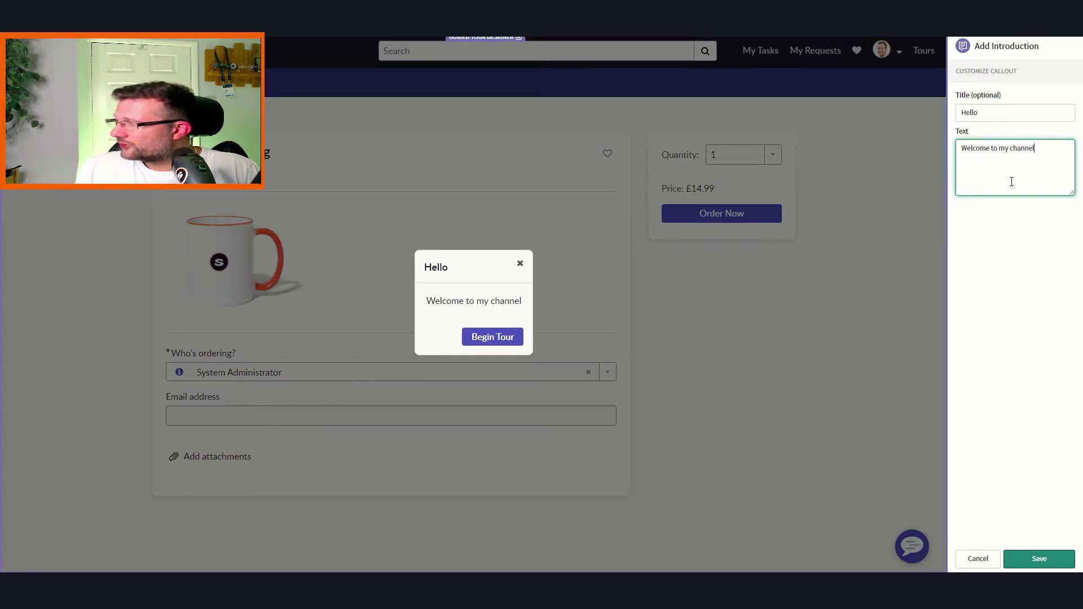
text(</br>)
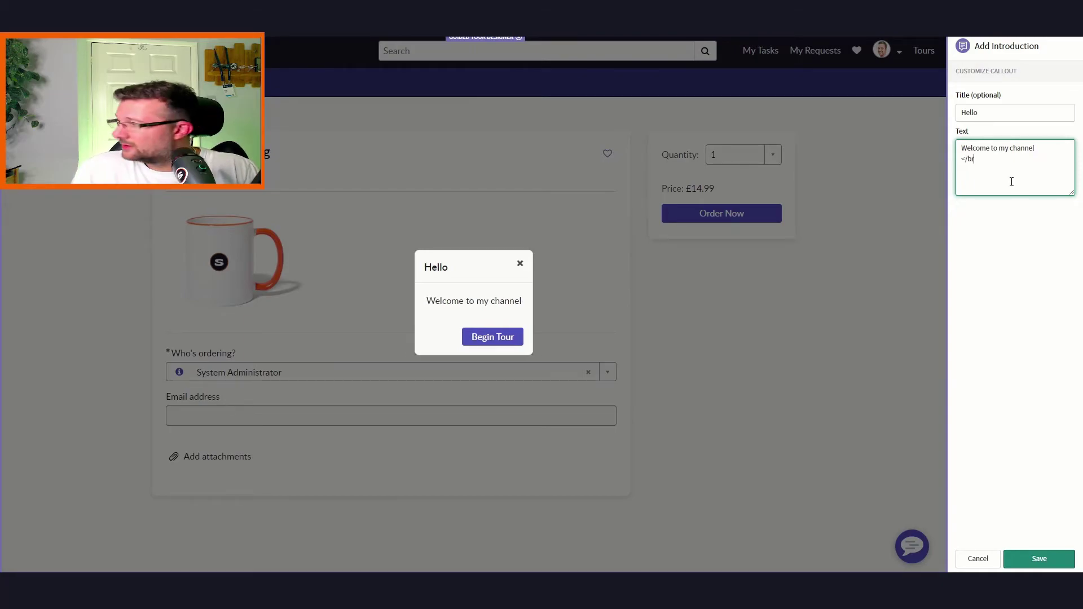
key(Return)
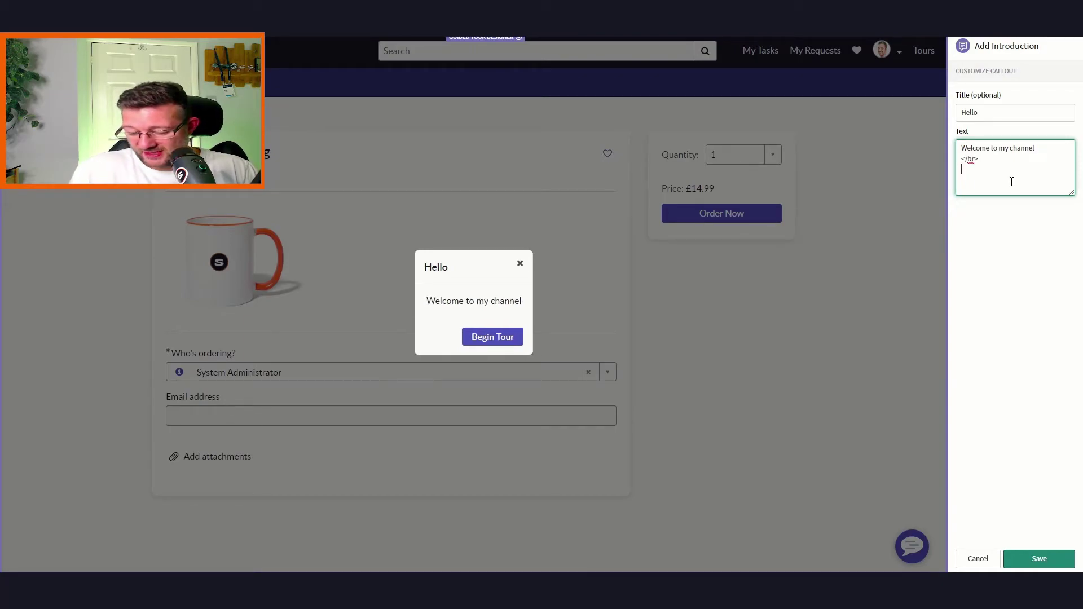
text(ddsds)
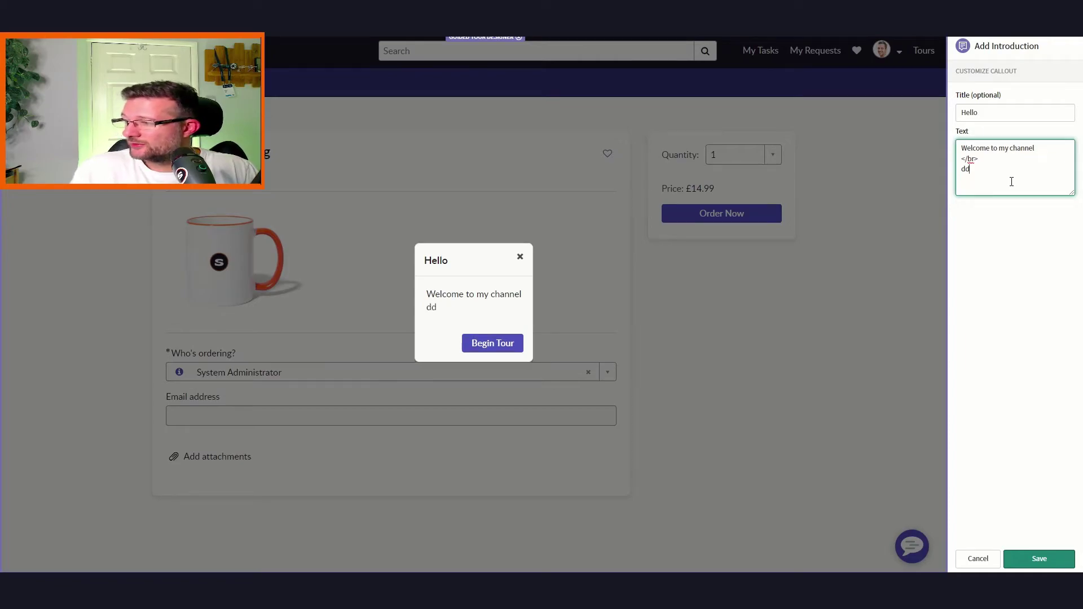
key(BackSpace)
key(BackSpace)
key(BackSpace)
key(BackSpace)
key(BackSpace)
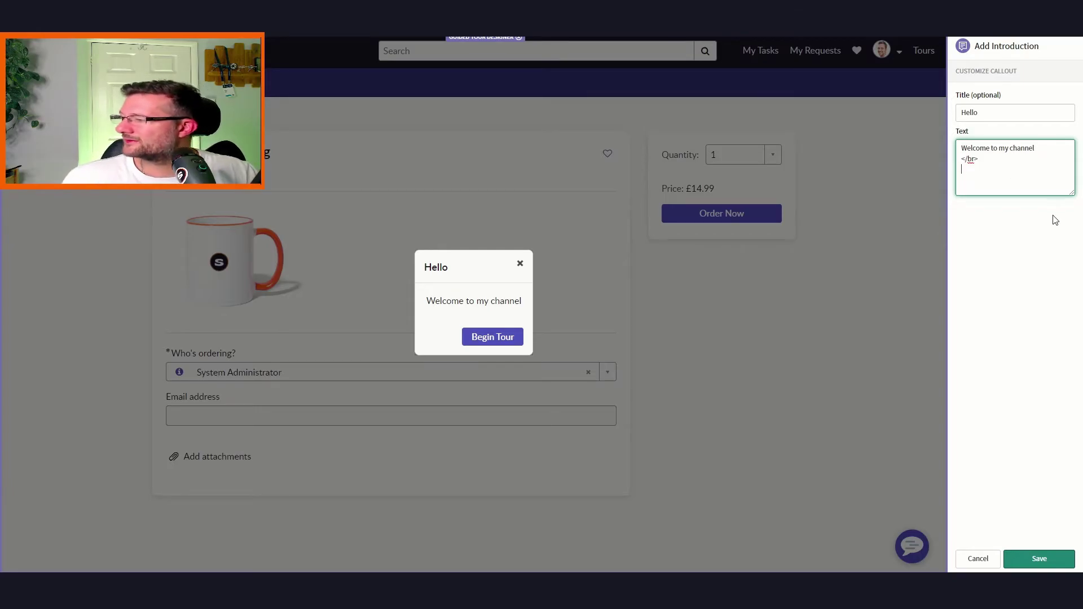
click(1037, 560)
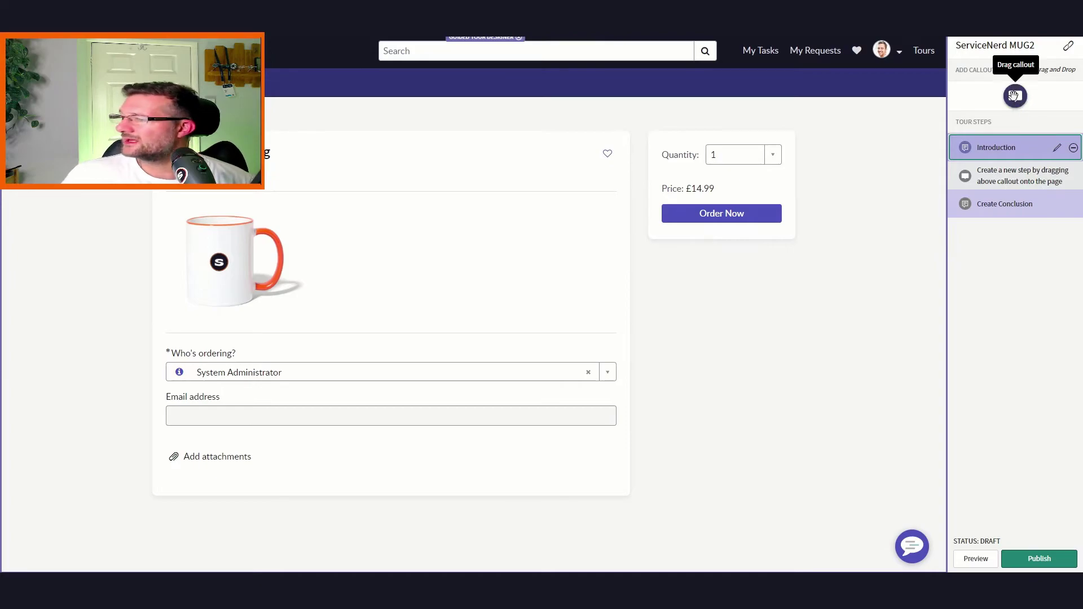
- Place a callout on the mug image reading 'This is a picture' and save it
drag(1016, 96, 251, 263)
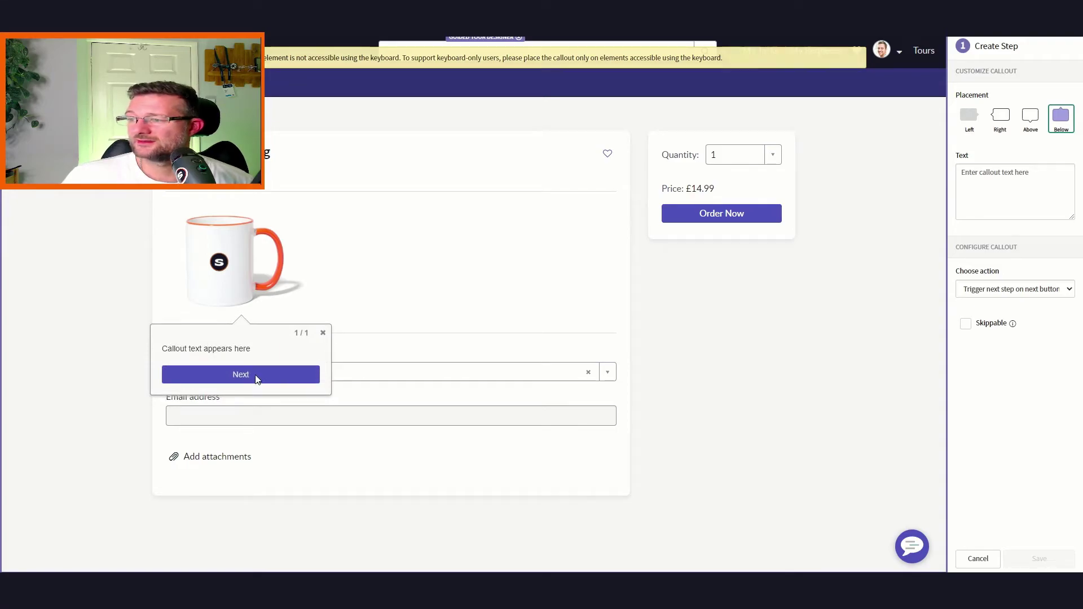
click(1029, 178)
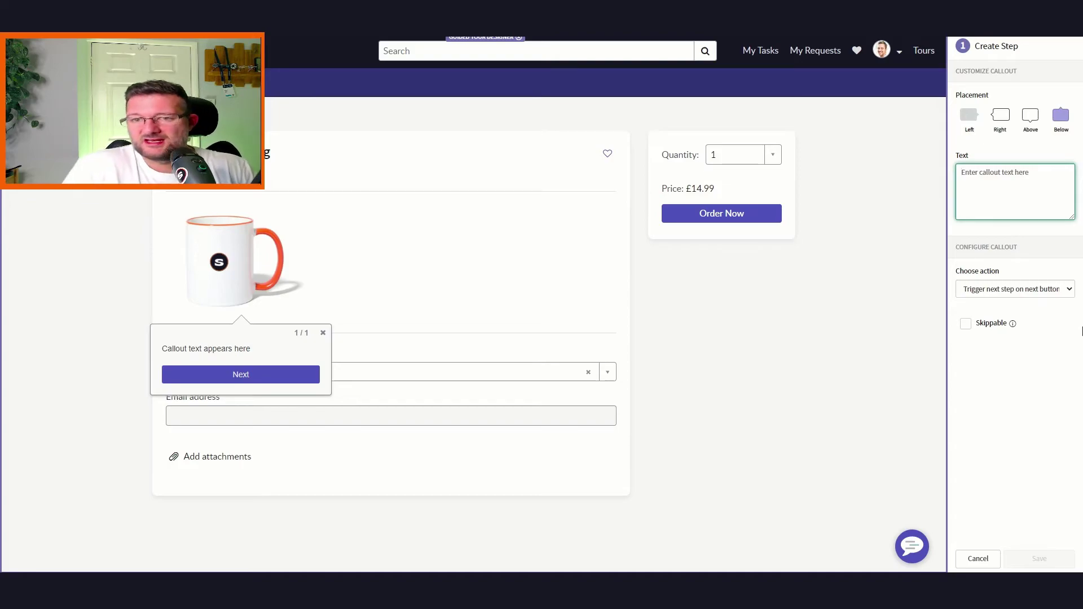
text(THis is a pictu)
key(BackSpace)
key(BackSpace)
key(BackSpace)
key(BackSpace)
key(BackSpace)
key(BackSpace)
key(BackSpace)
key(BackSpace)
key(BackSpace)
key(BackSpace)
key(BackSpace)
key(BackSpace)
text(his is a pic)
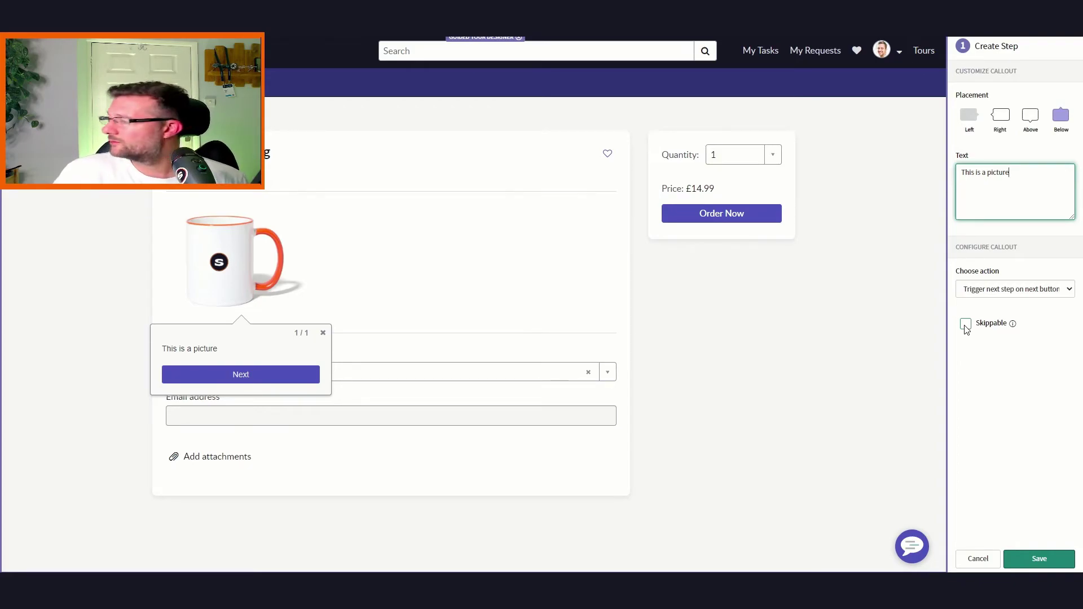
click(1040, 561)
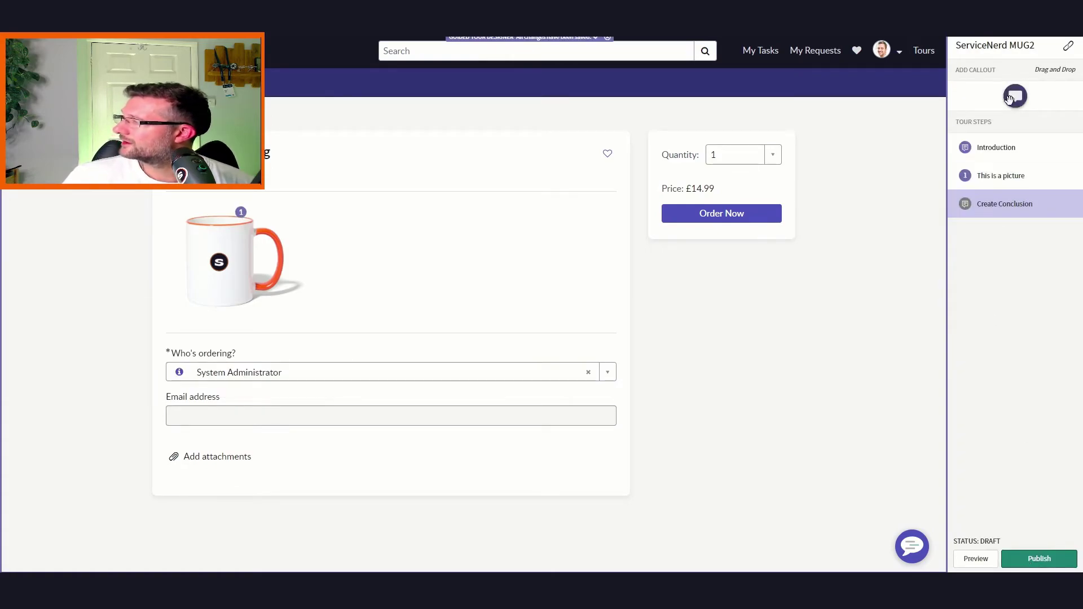
- Add a callout on Add attachments reading 'Sometimes we need attachments for stuff' and save it
drag(1010, 98, 218, 458)
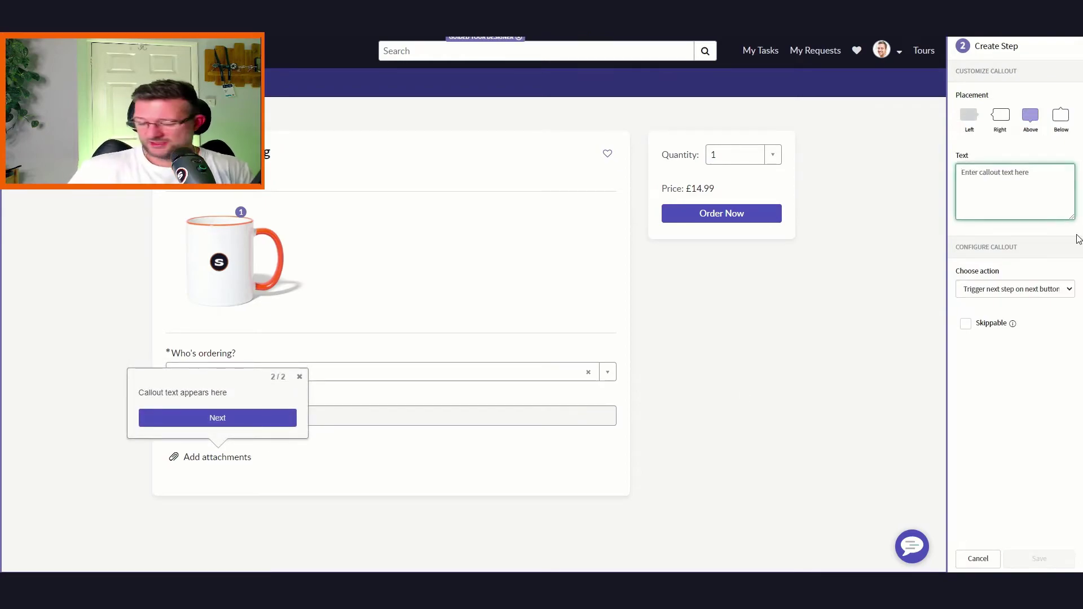
text(Di)
key(BackSpace)
key(BackSpace)
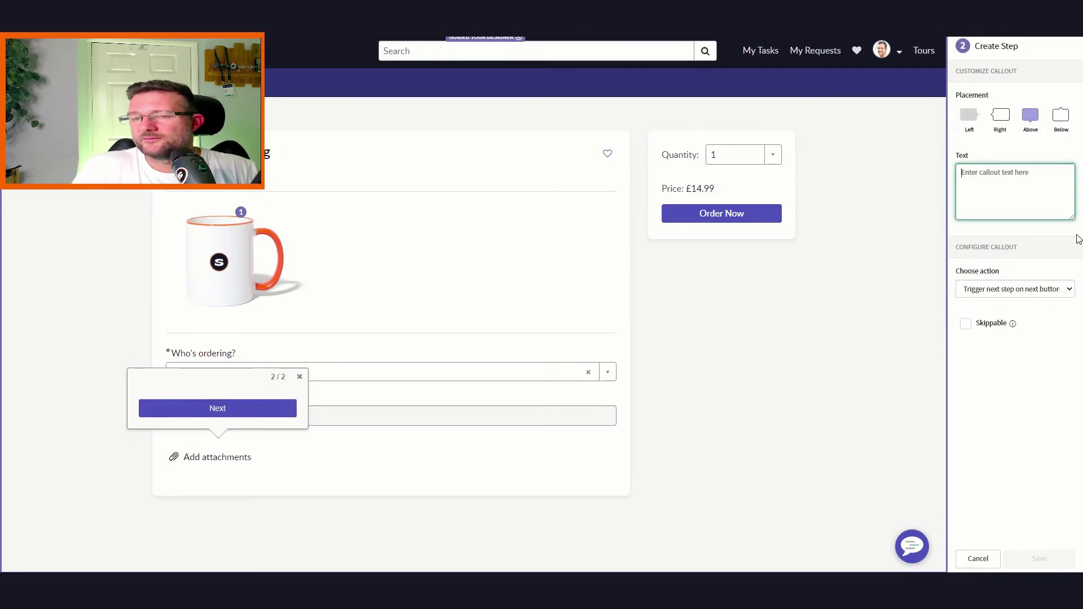
text(Sometimes)
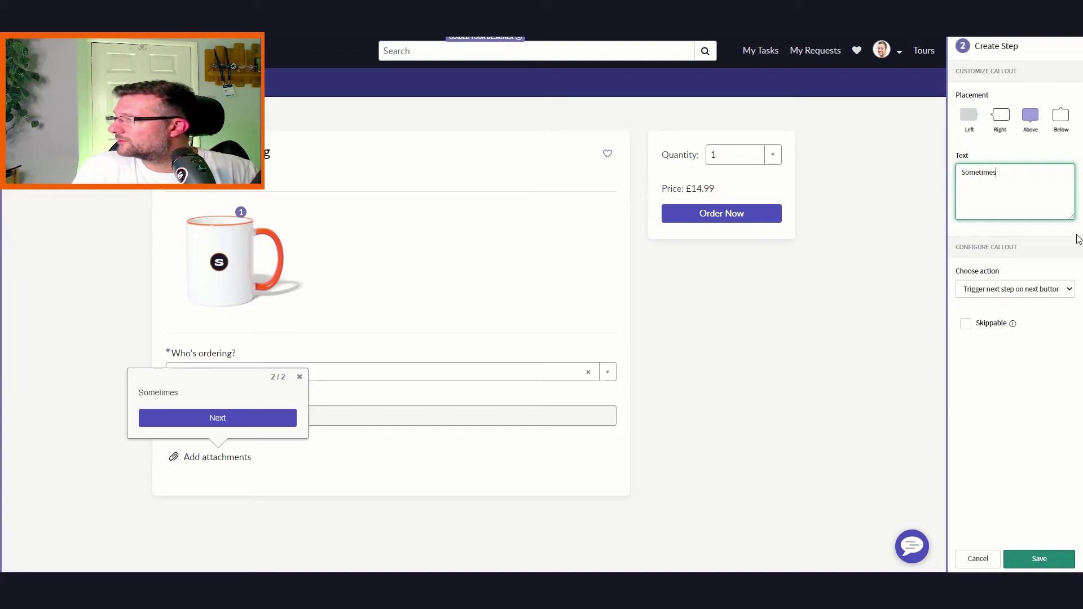
text( we need attachments)
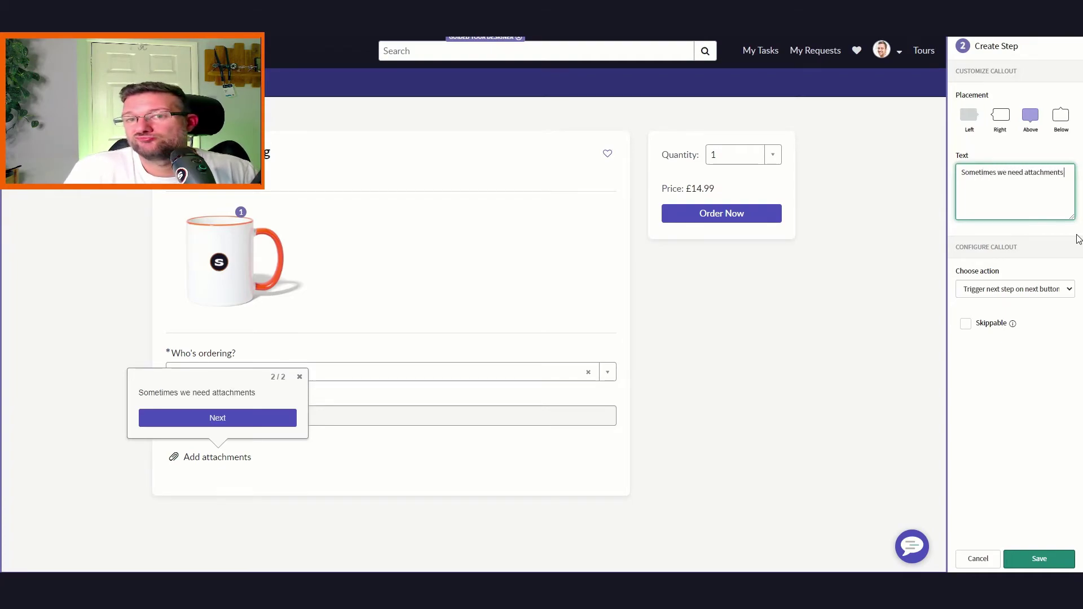
text( for stuff)
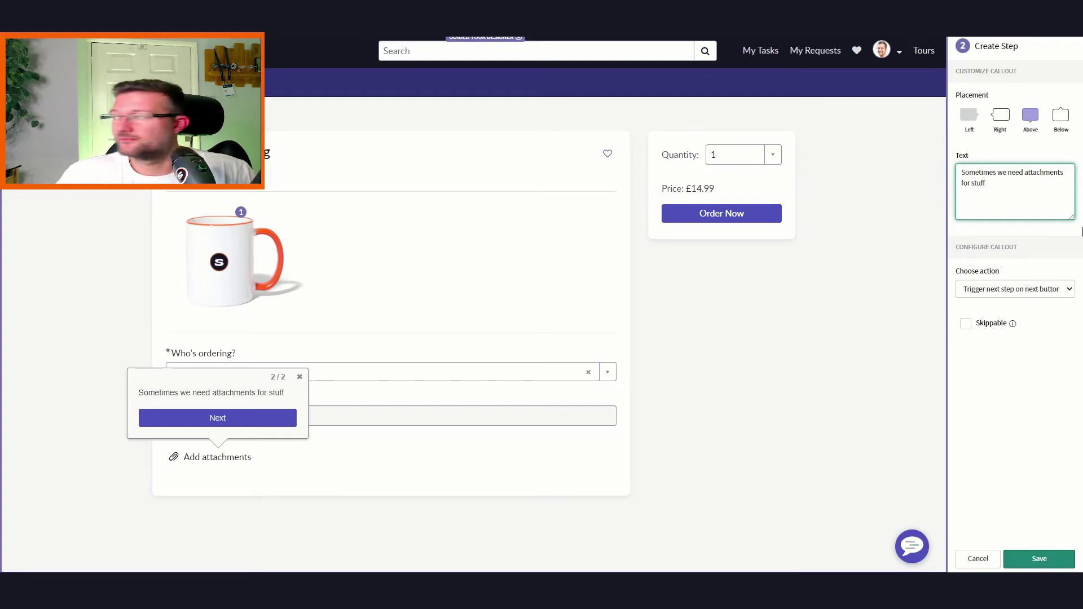
click(1039, 559)
- Set the attachments callout's placement to Right and save
mouse_move(1006, 205)
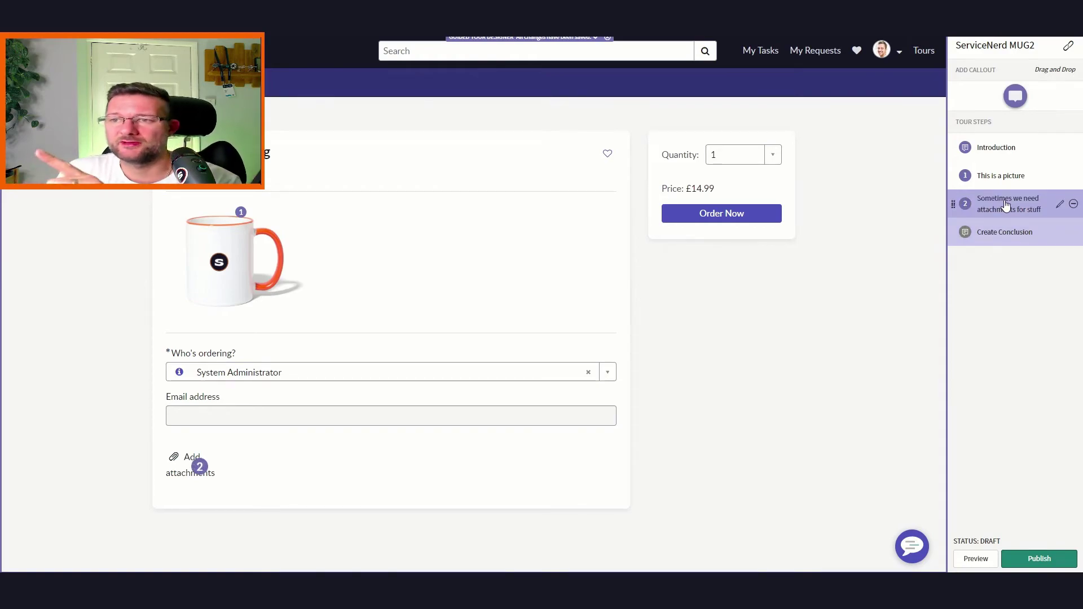
click(1007, 205)
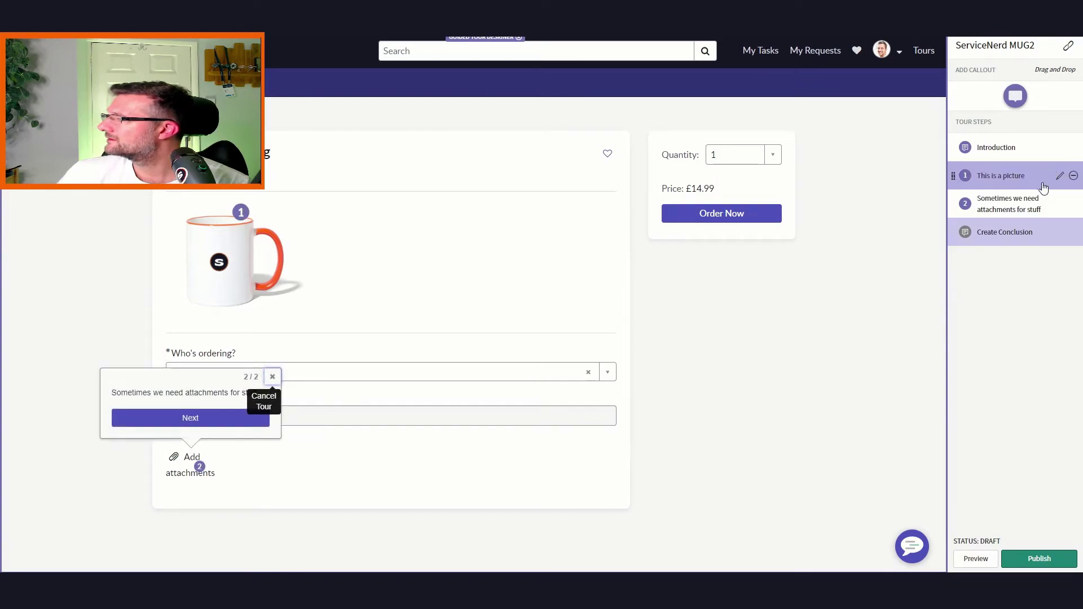
click(1060, 205)
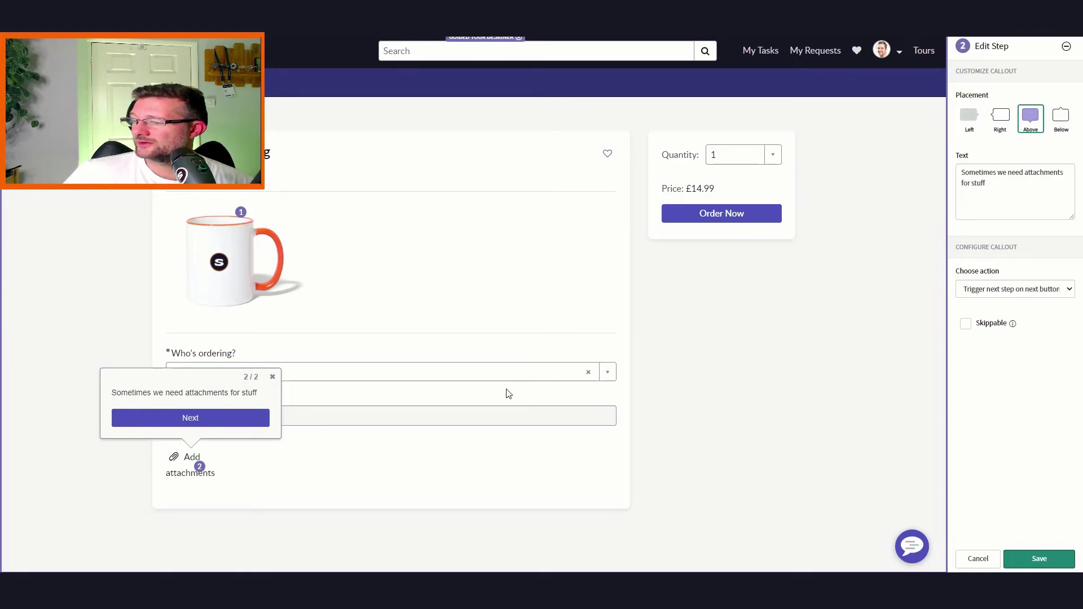
click(1006, 121)
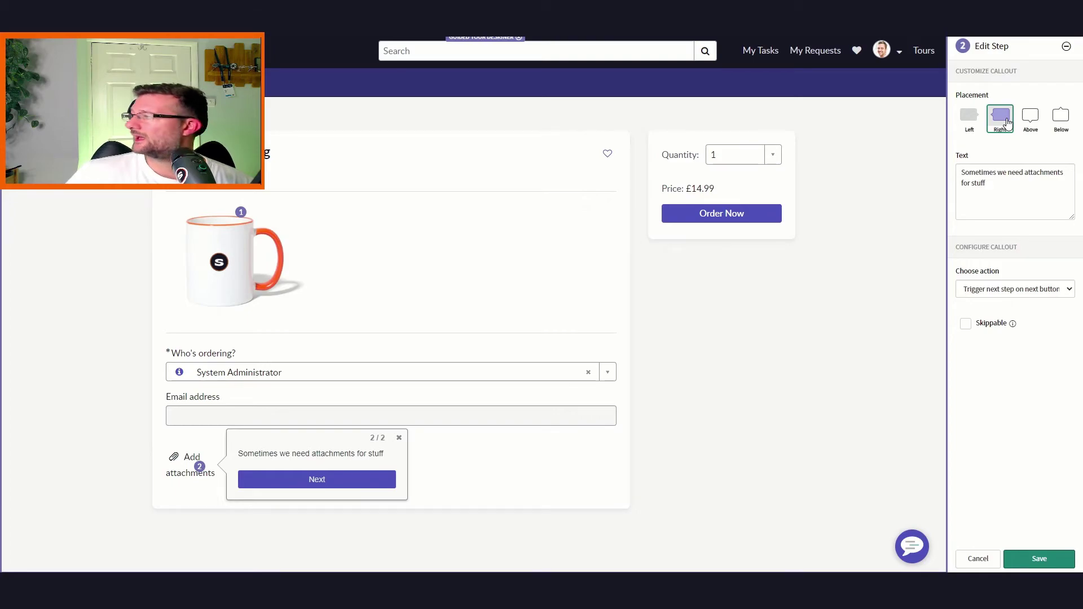
click(1039, 559)
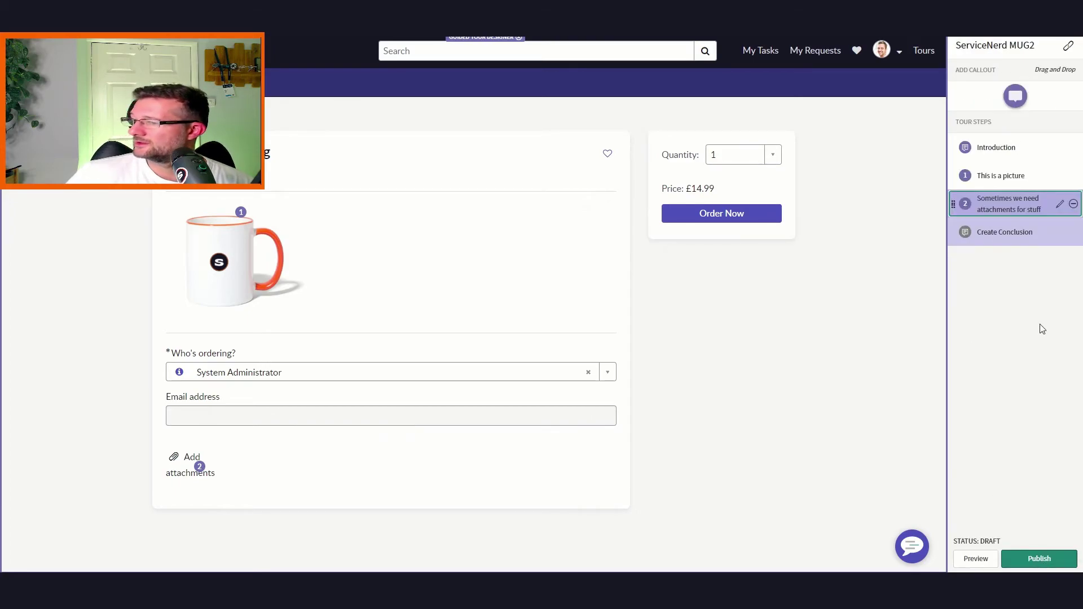
- Change the 'This is a picture' callout's placement to Above the mug and save
click(1060, 175)
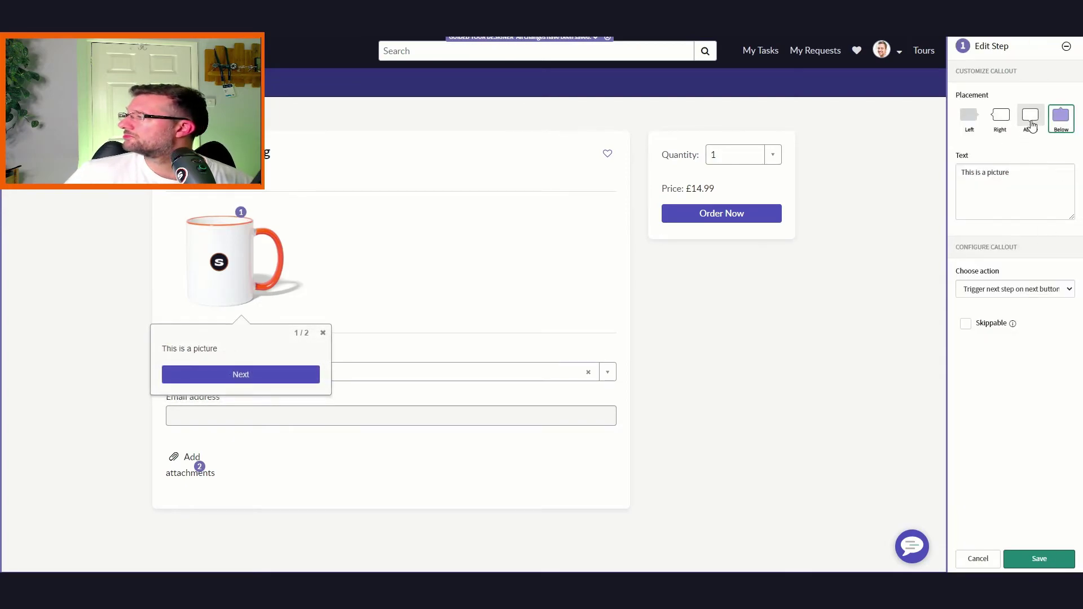
click(1007, 125)
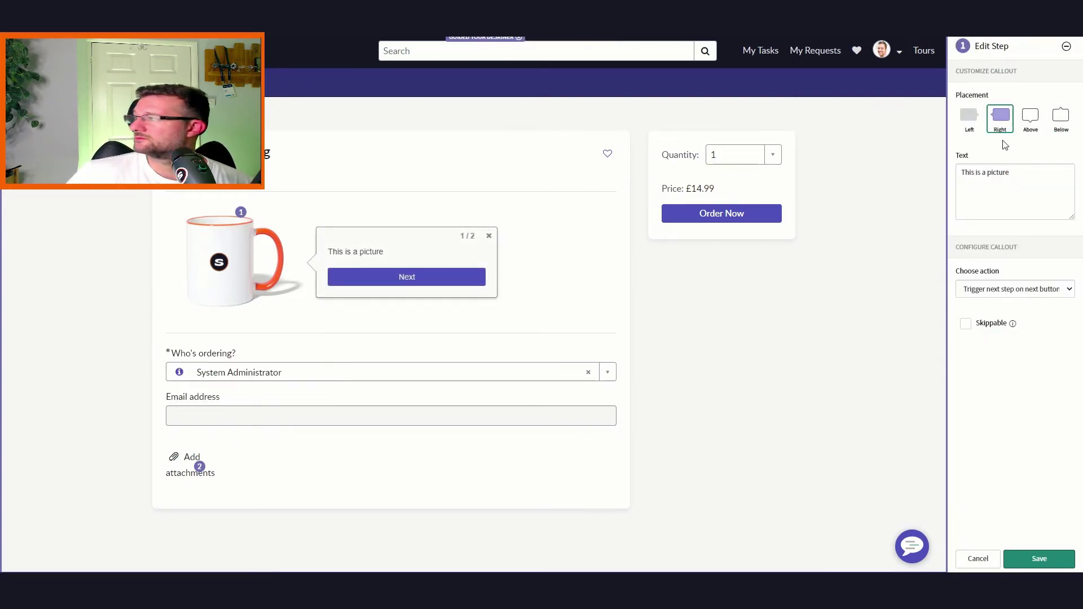
click(1033, 119)
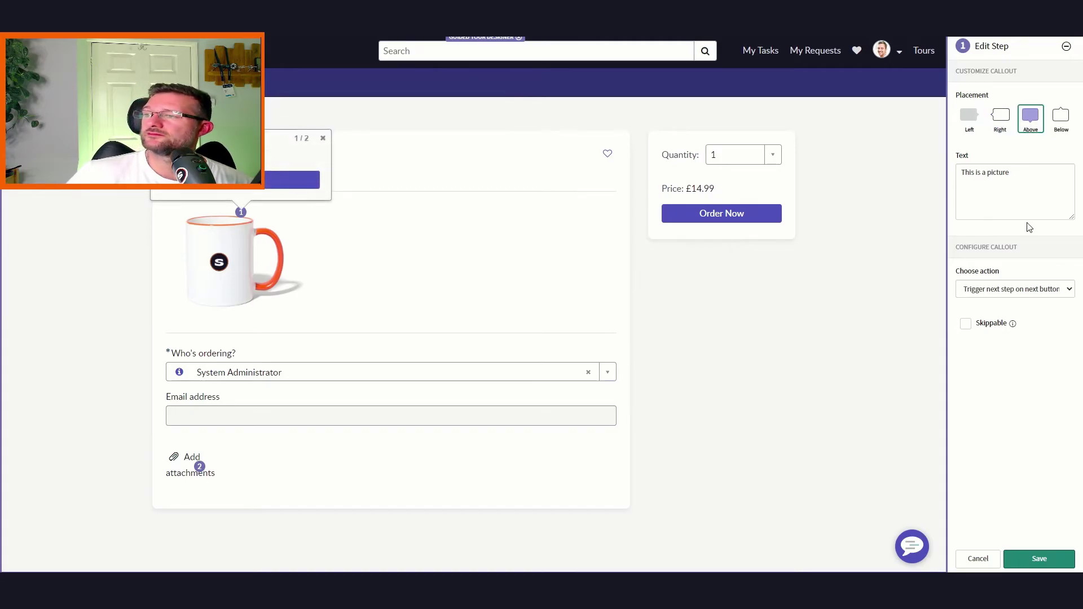
click(1037, 559)
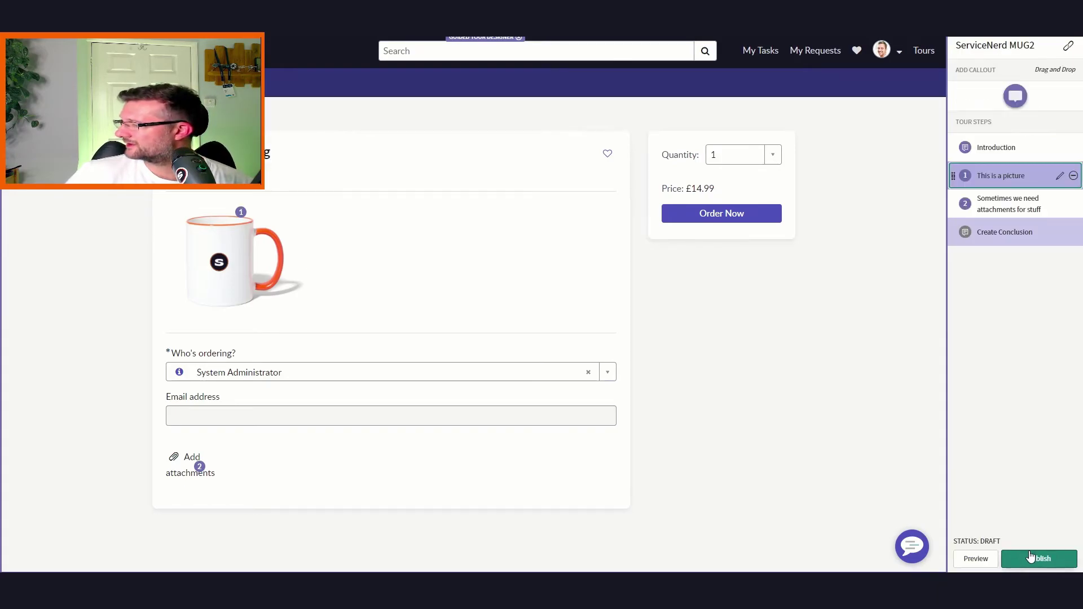
- Add a conclusion step with the message 'Ta dahhhhhhhhhh' and save it
click(1012, 232)
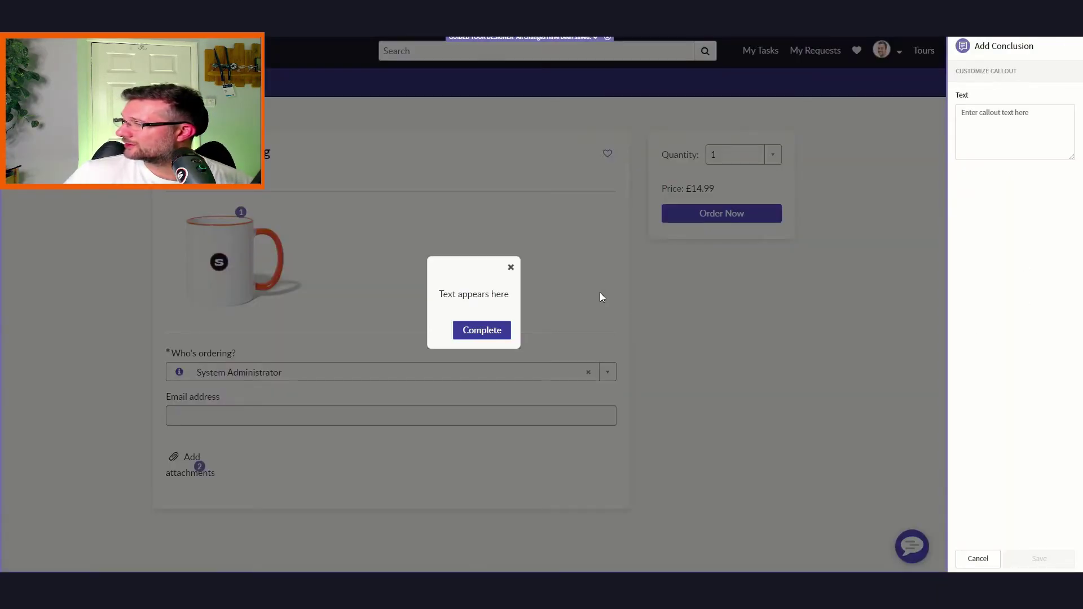
click(977, 130)
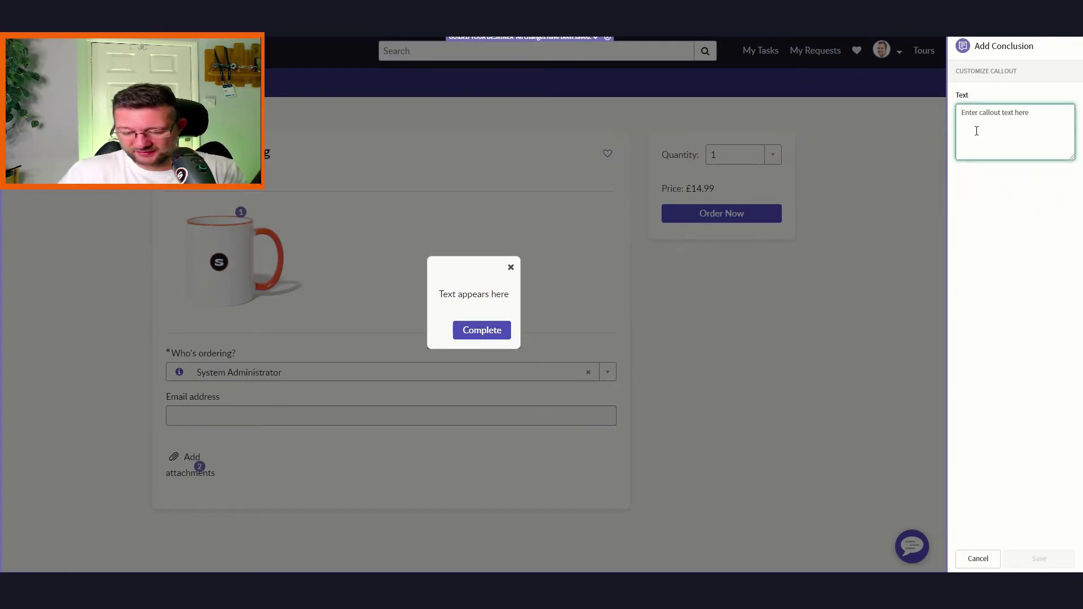
text(Ta da)
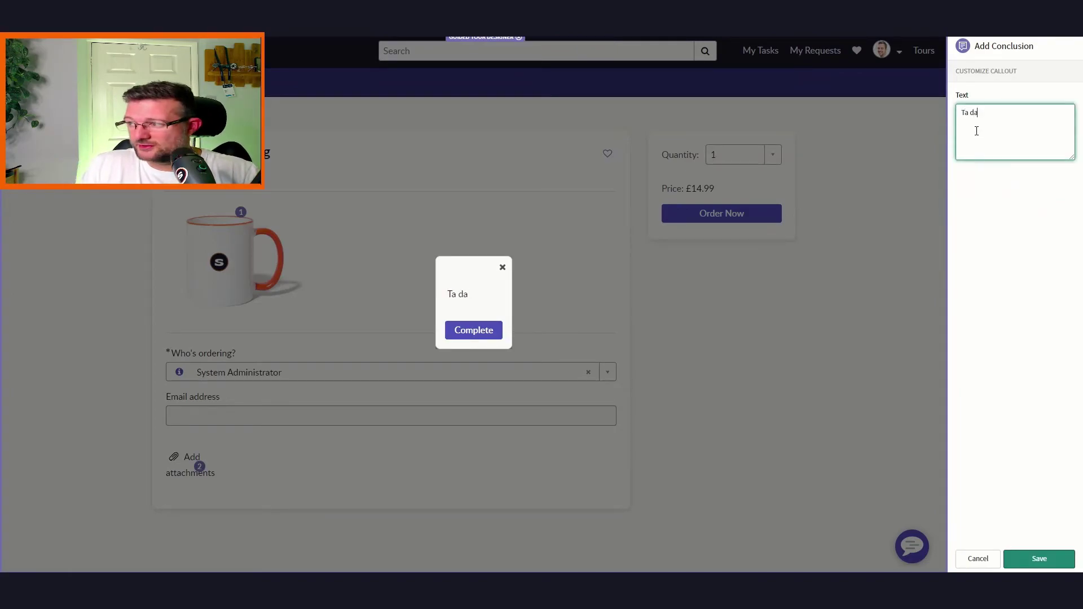
text(hhhhhhhhhh)
click(1050, 557)
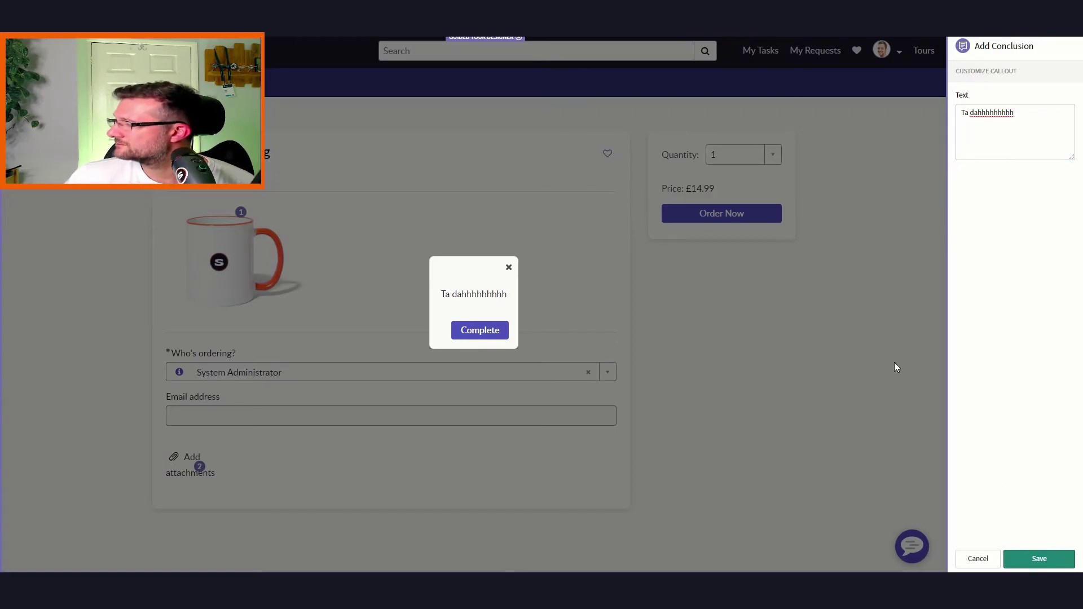
click(1040, 558)
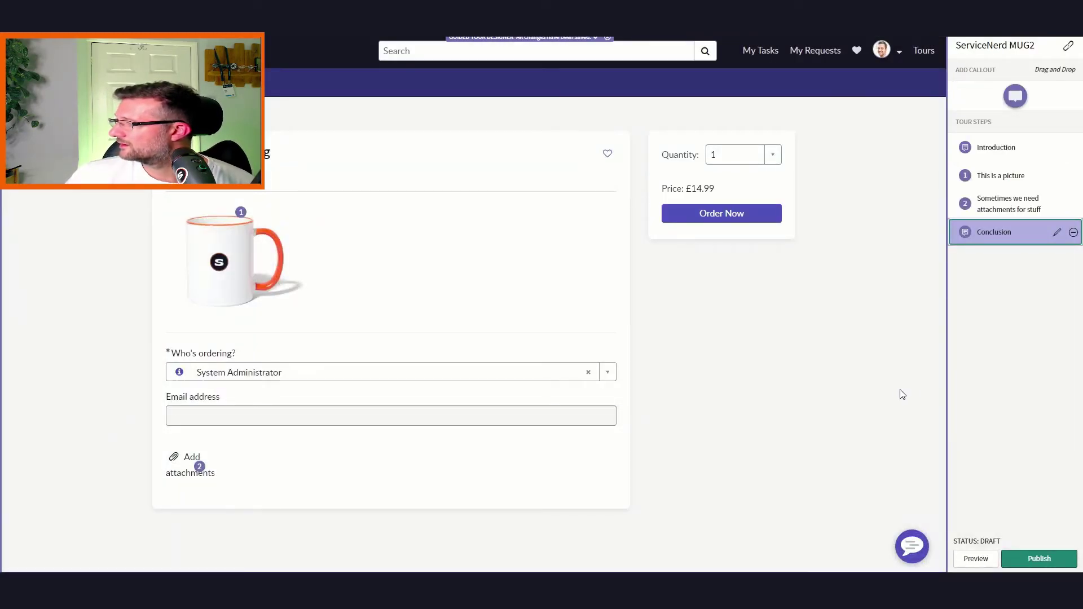
- Publish the ServiceNerd MUG2 tour, confirm, and dismiss the published notification
click(1037, 559)
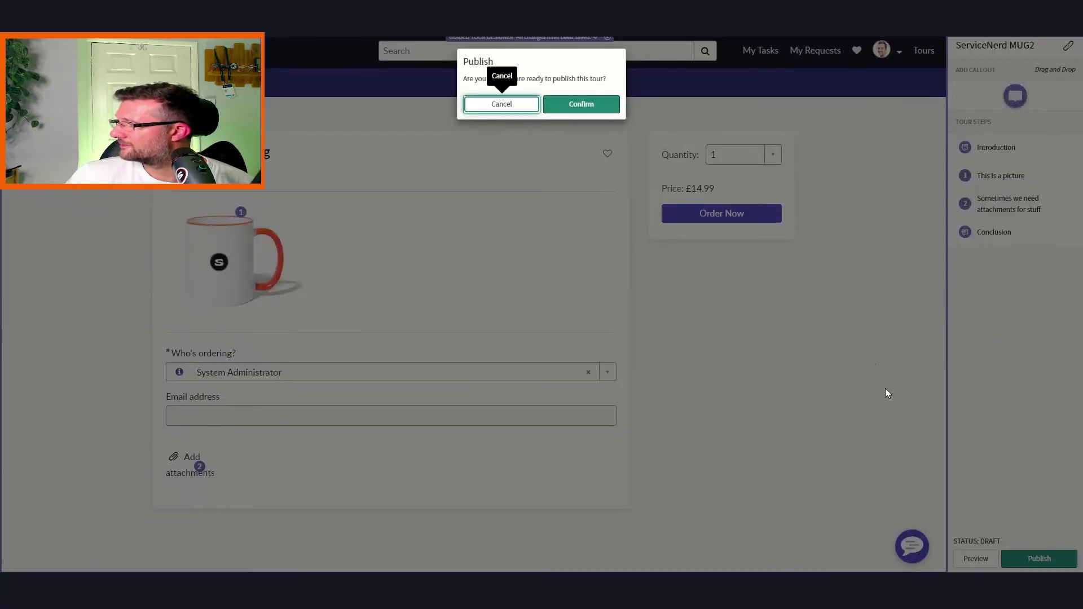
click(584, 108)
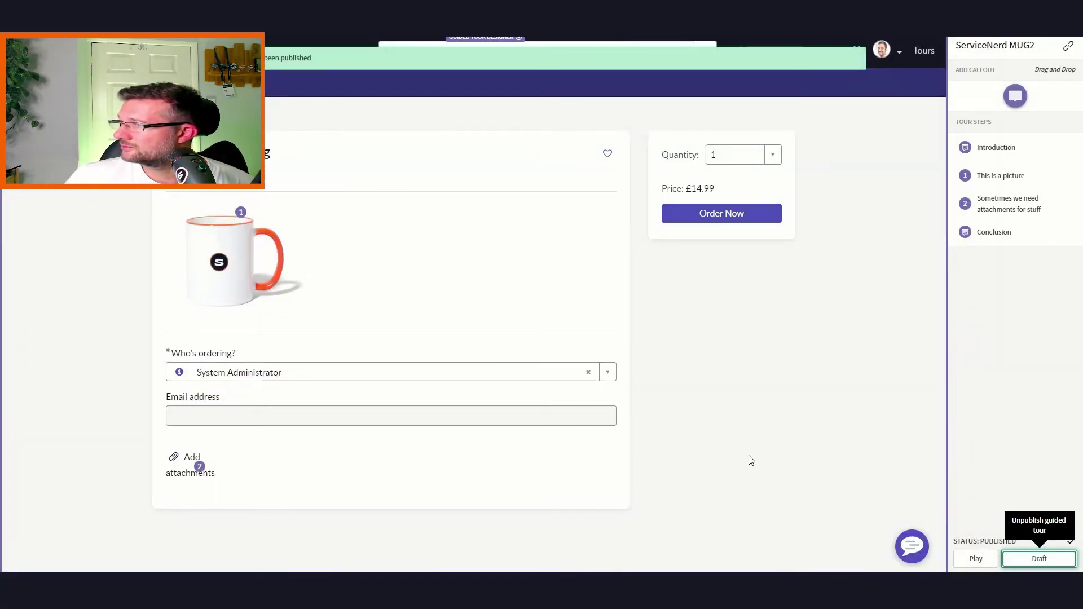
click(855, 59)
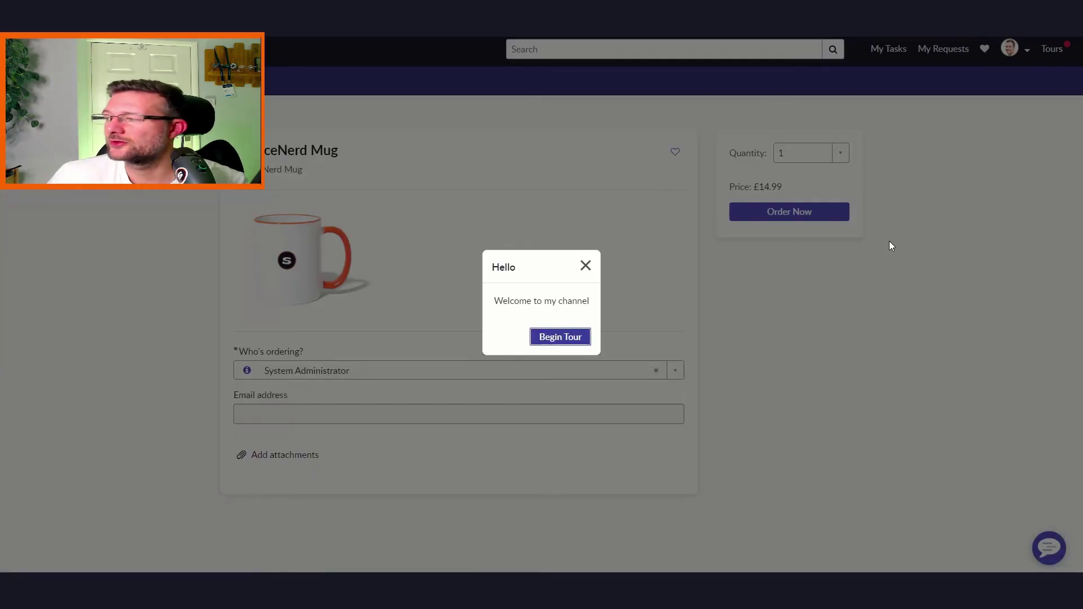
- Play the tour from Begin Tour through both callouts and complete it at the conclusion
click(561, 340)
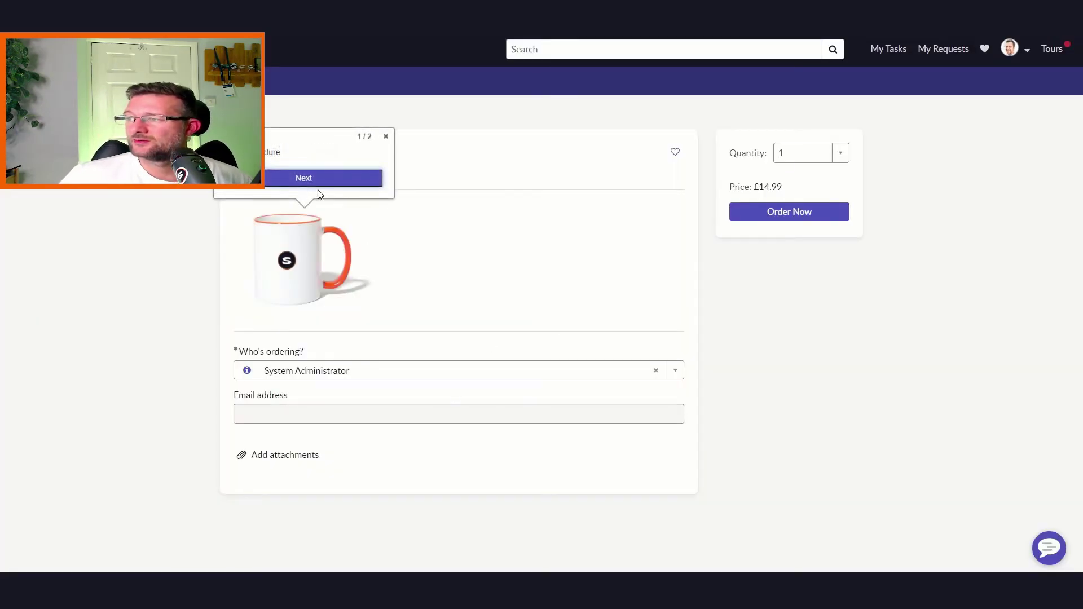
click(315, 189)
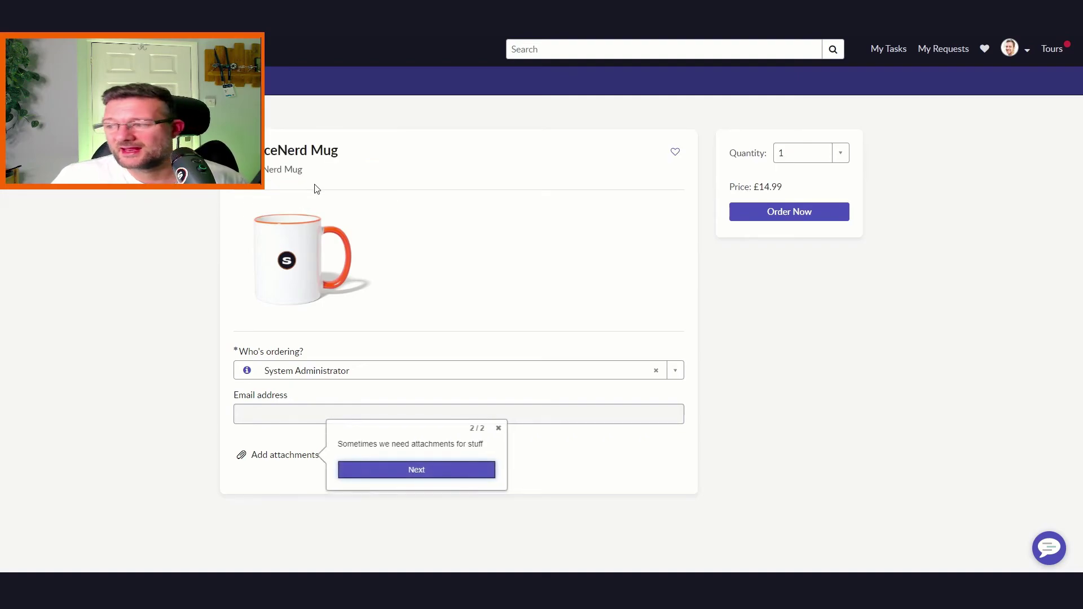
click(415, 470)
click(544, 330)
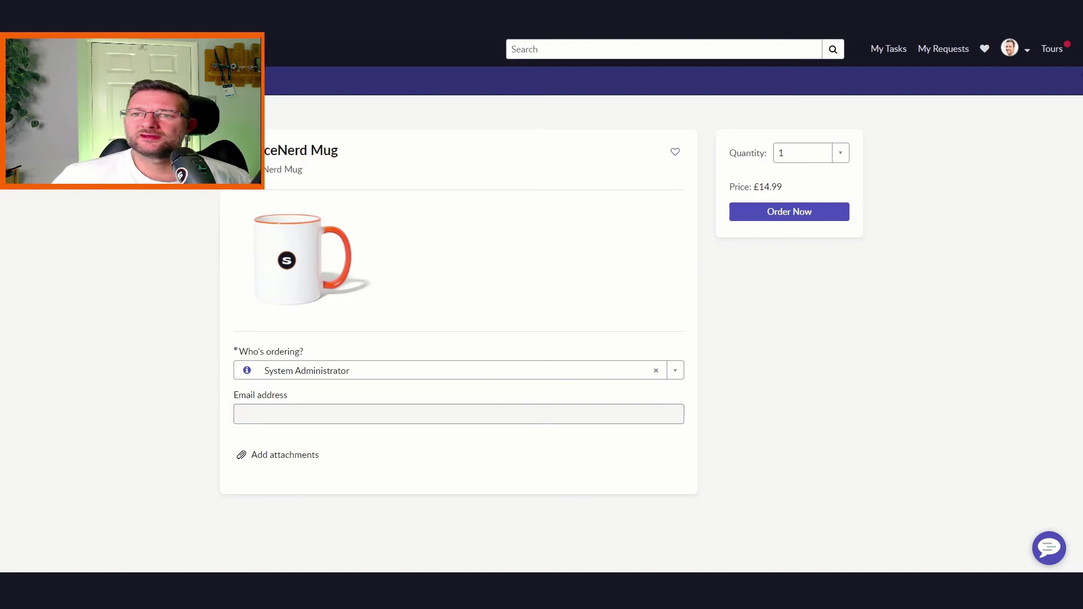
- Relaunch the ServiceNerd MUG2 tour from the portal's Tours menu
click(1054, 56)
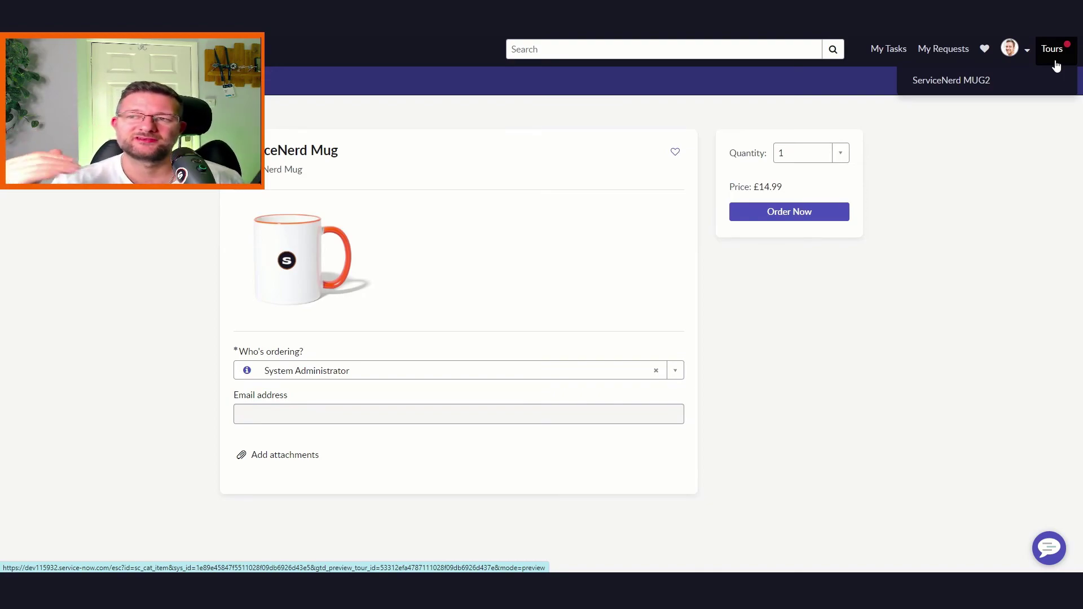
click(1030, 80)
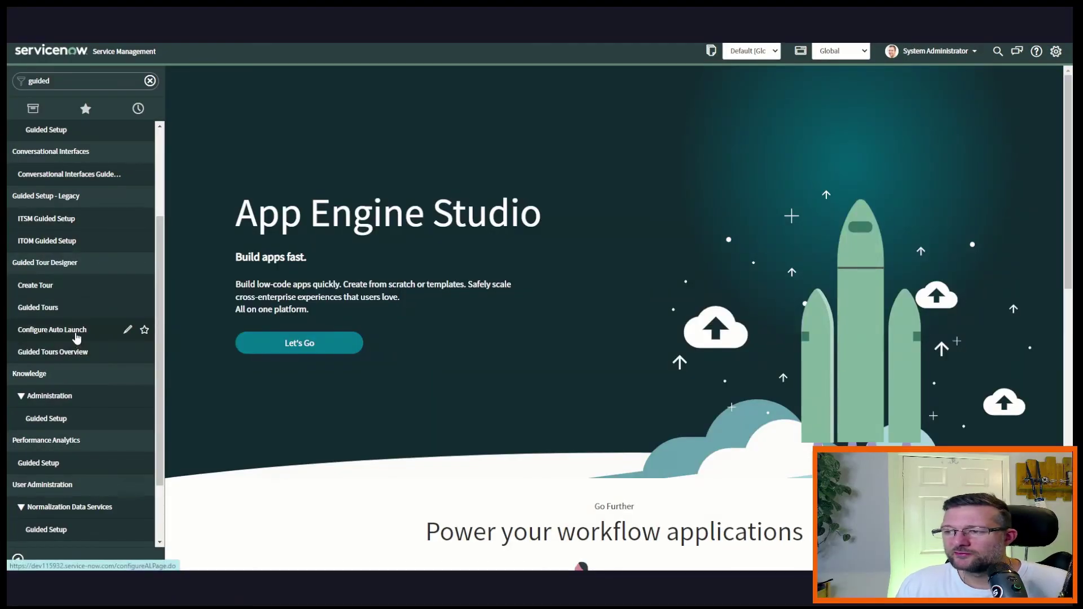
- Open Configure Auto Launch and view the tours for the esc?id=sc_cat_item page
click(76, 335)
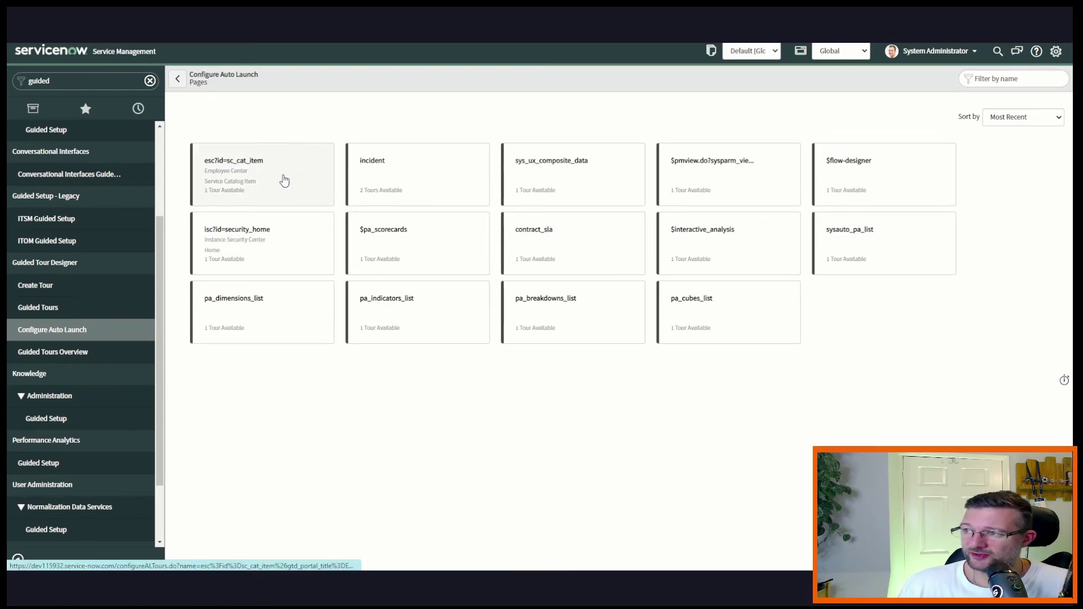
click(265, 177)
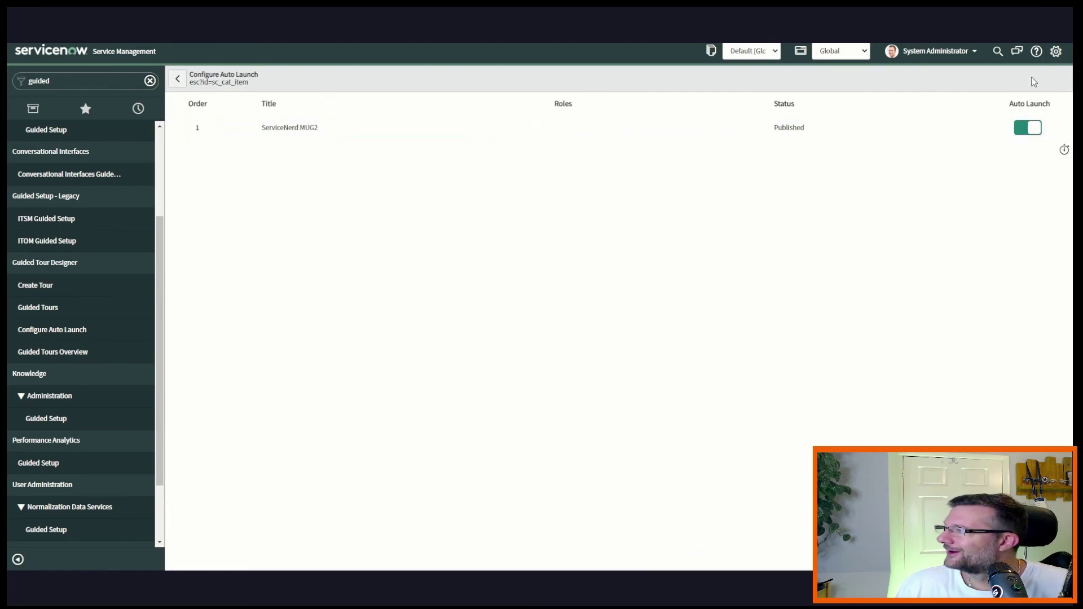
click(1040, 130)
click(1034, 128)
click(1026, 130)
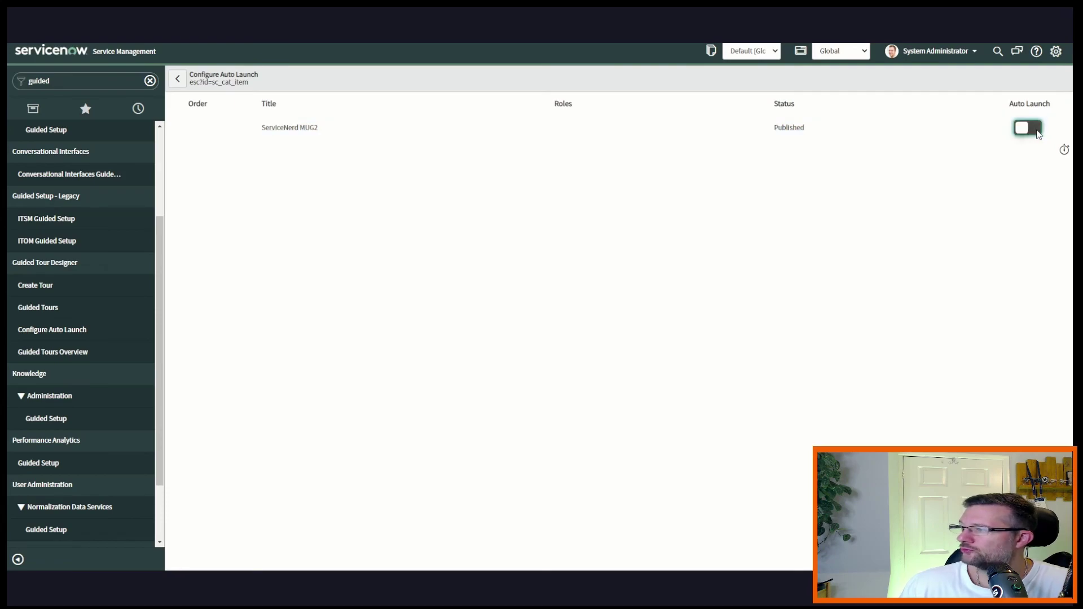
click(1038, 129)
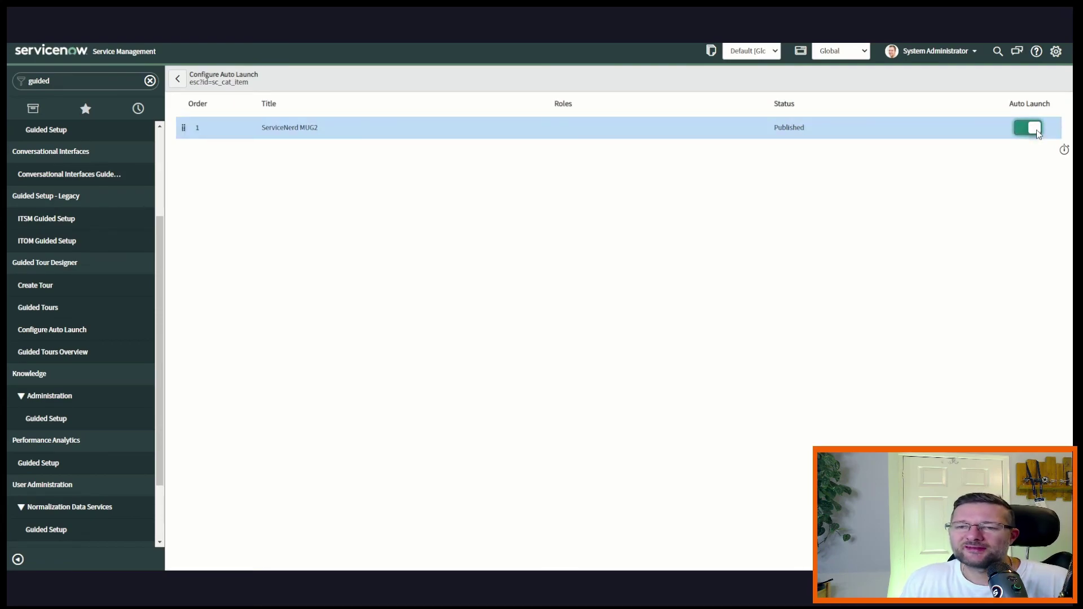